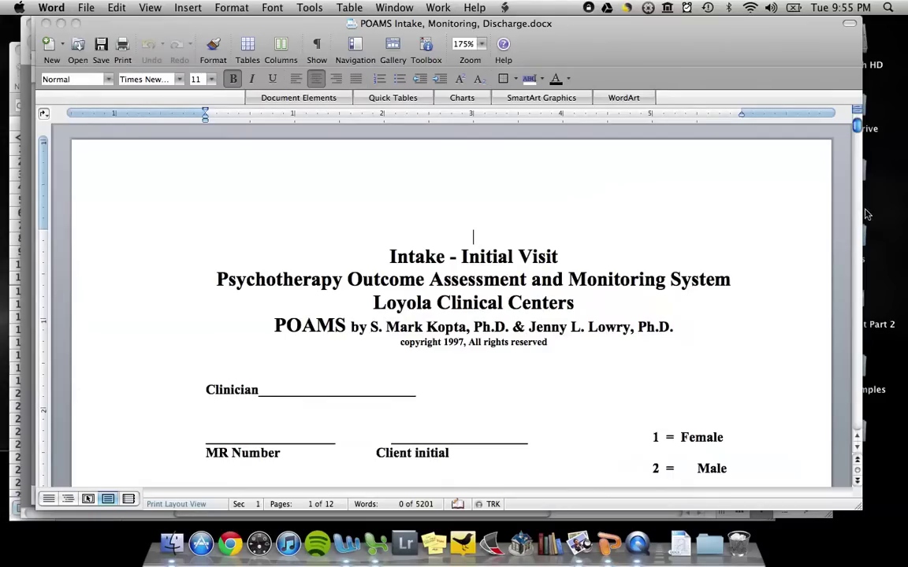
- Scroll the Word intake form past the Psychotherapy Scale to the Well-Being Scale on page 3
drag(863, 125, 858, 155)
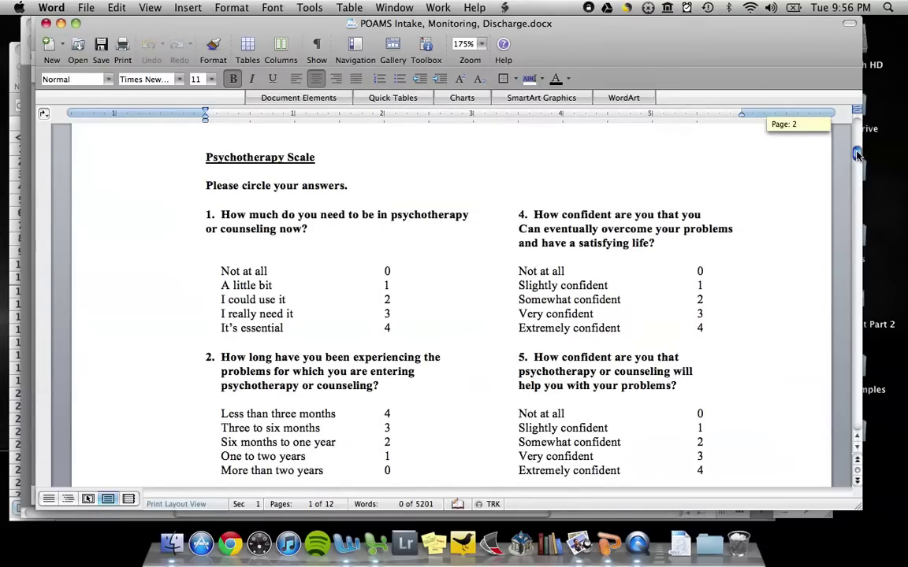
drag(858, 155, 858, 157)
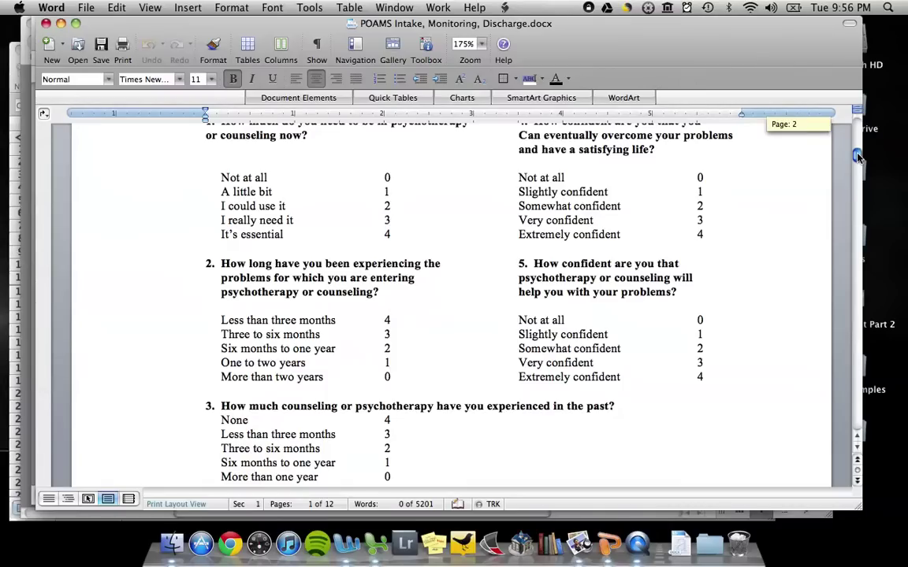
drag(858, 157, 859, 181)
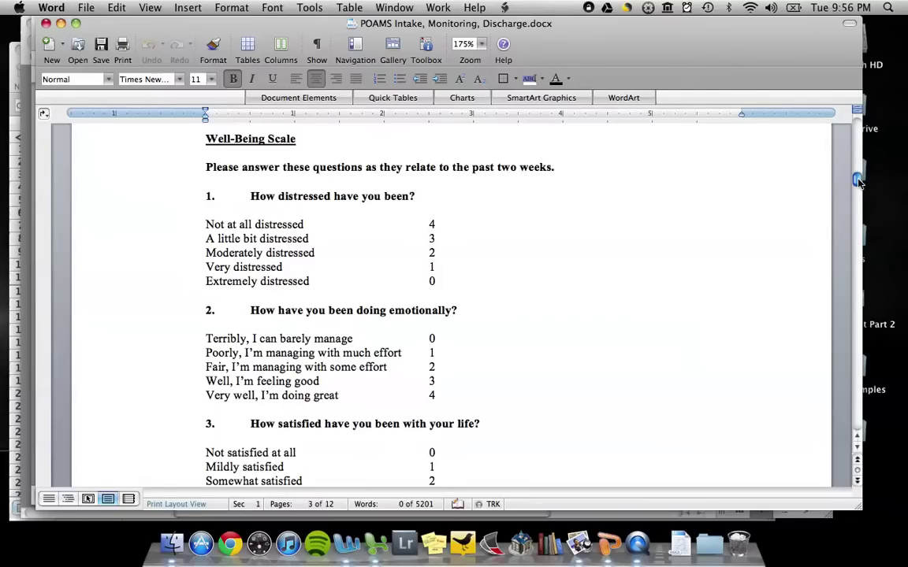
- Scroll through the Symptoms Scale items to the Total Scale Score line on page 5
drag(859, 181, 859, 207)
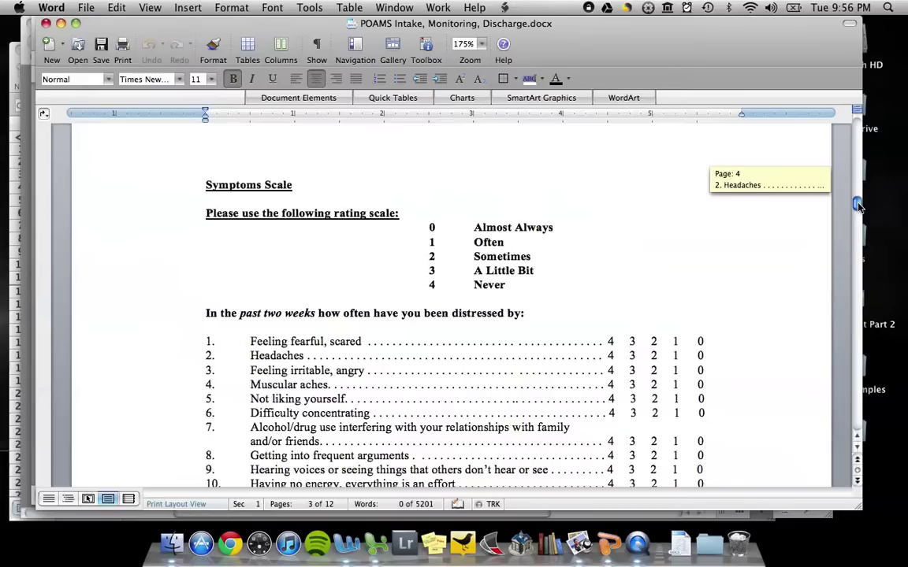
drag(859, 207, 857, 242)
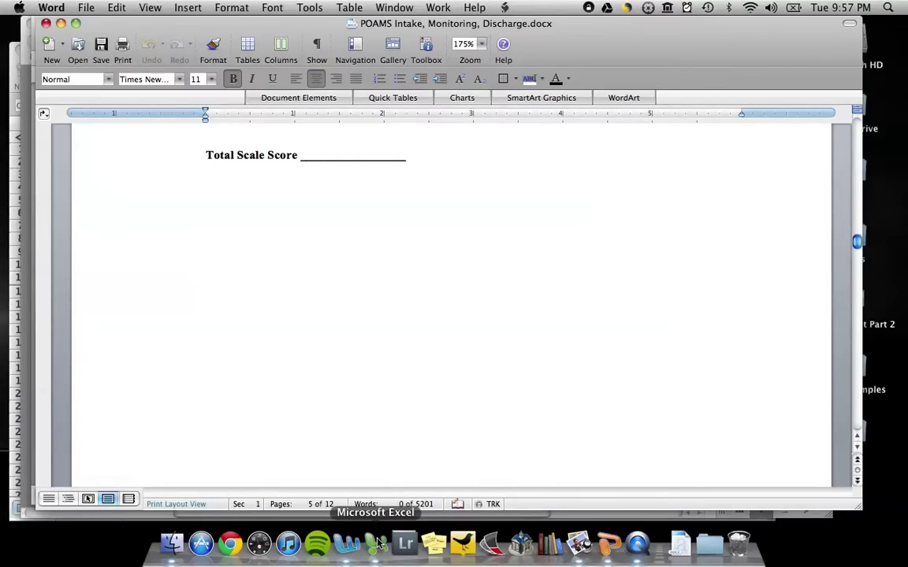
- Check the Excel workbook, scroll the Word form to page 2, then return to POAMS Raw Data
key(super+Tab)
key(super+Tab)
key(super+Tab)
key(super+Tab)
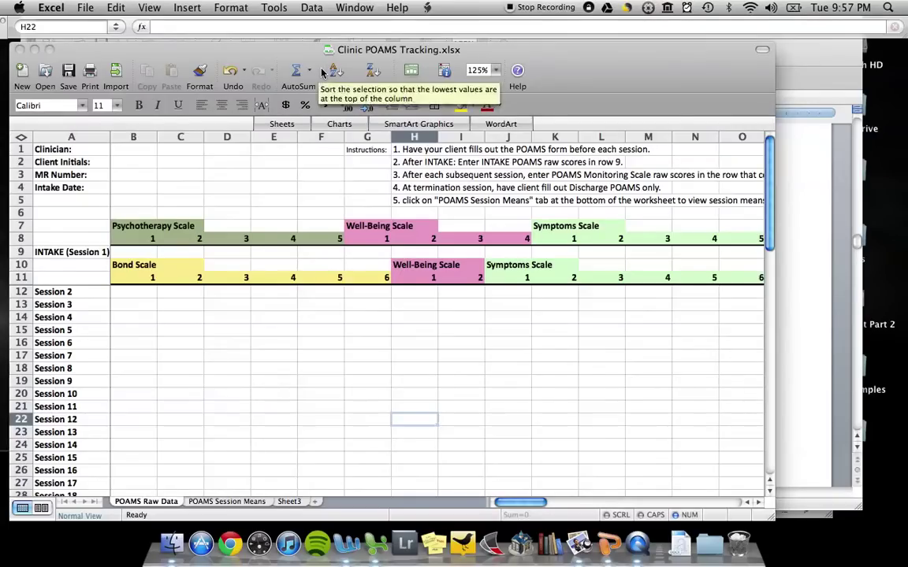
key(super+Tab)
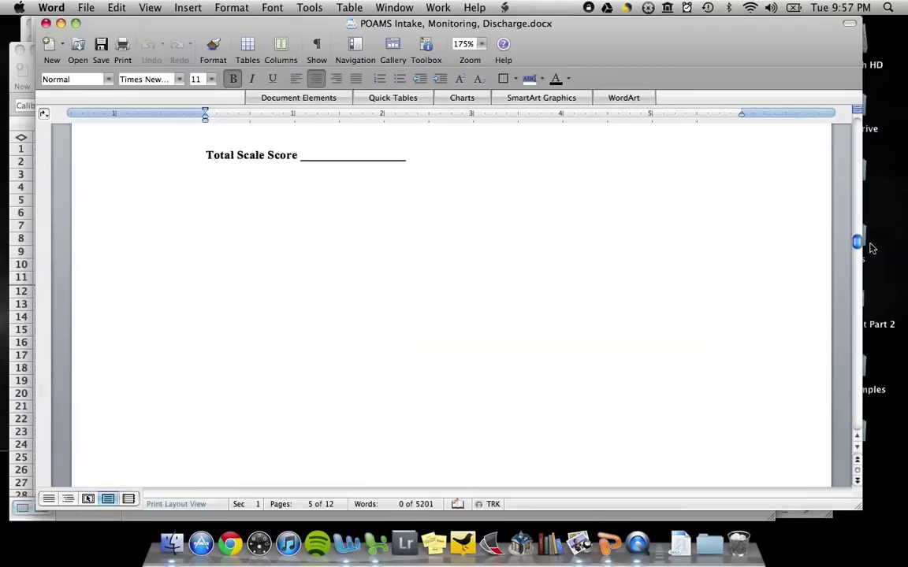
drag(860, 245, 858, 156)
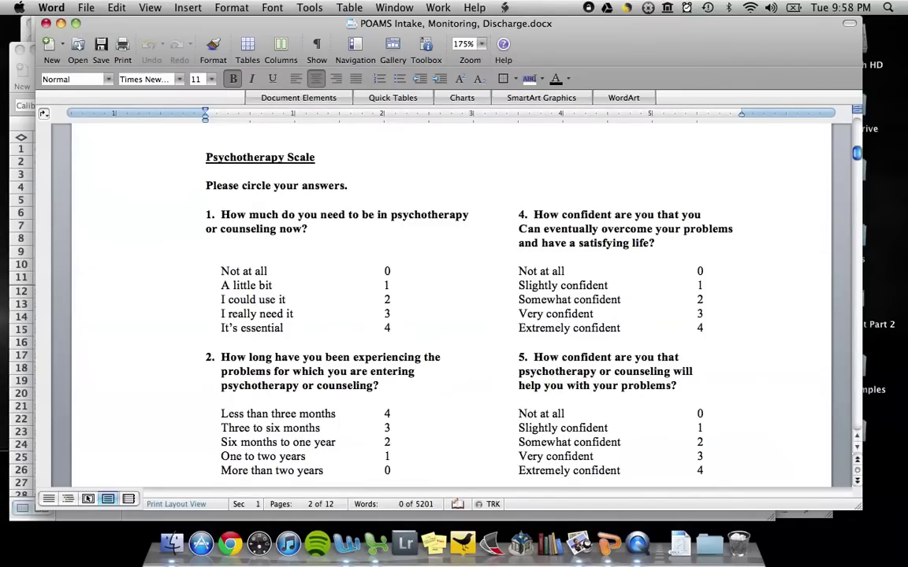
scroll(454, 303, down, 3)
scroll(454, 303, down, 5)
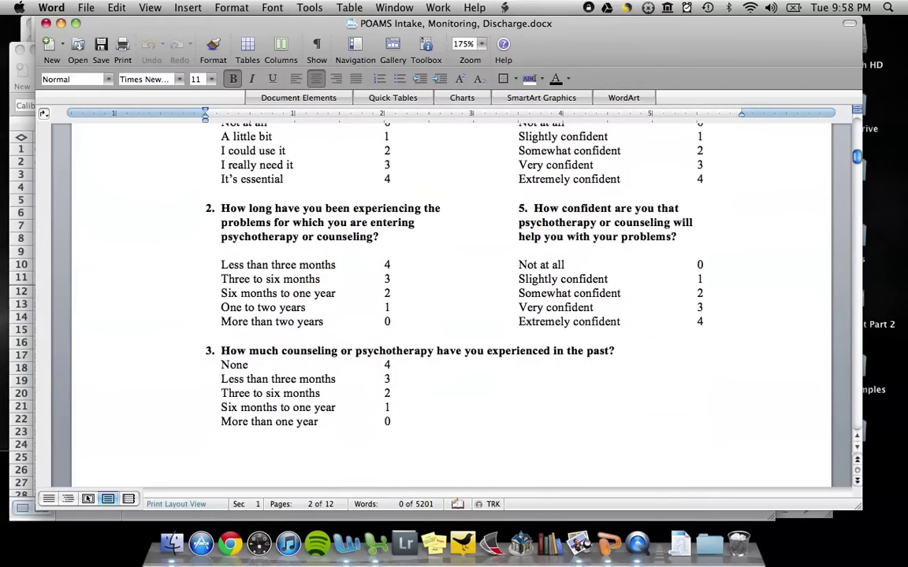
key(super+Tab)
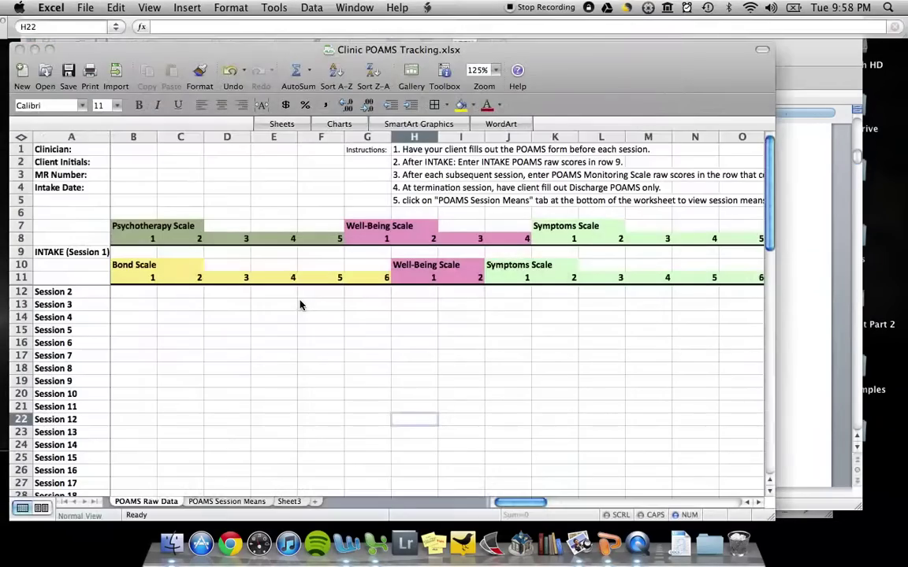
- Enter intake scores 3, 4, 3, 2, 4, 2, 1, 0, 1 in B9 through J9
click(137, 252)
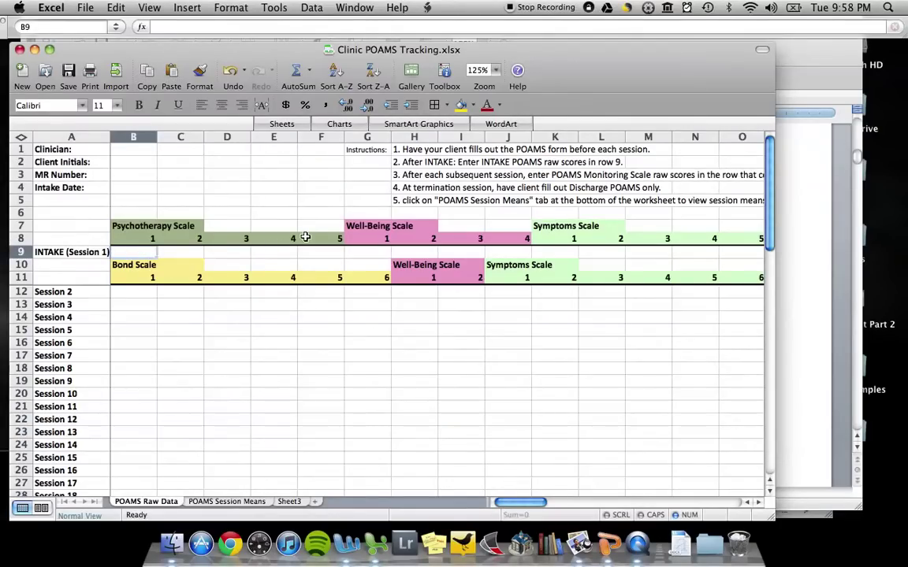
text(3)
key(Tab)
text(4)
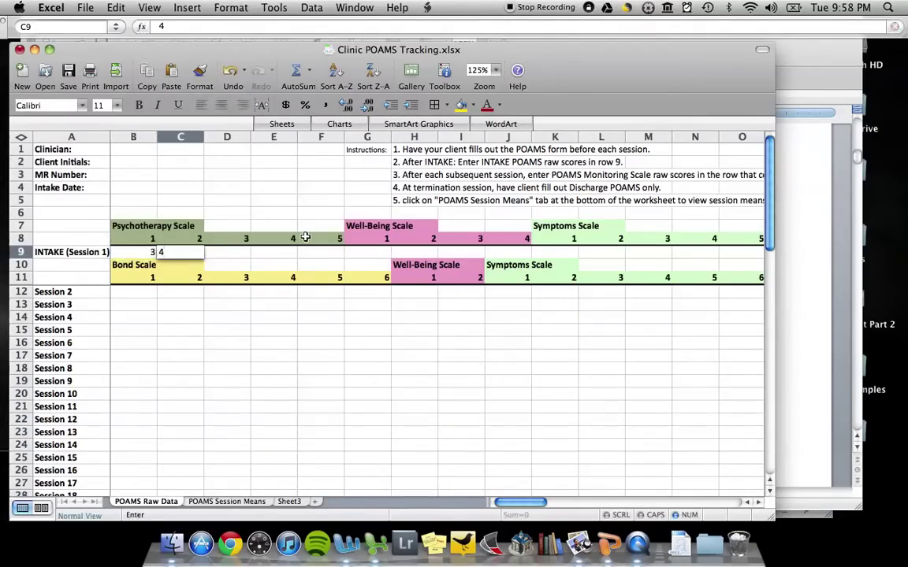
key(Tab)
text(3)
key(Tab)
text(2)
key(Tab)
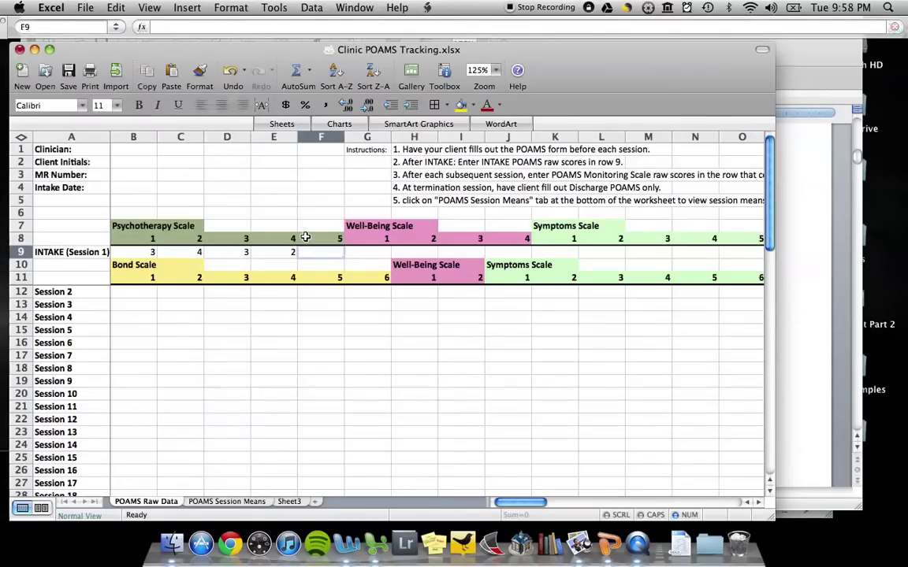
text(4)
key(Tab)
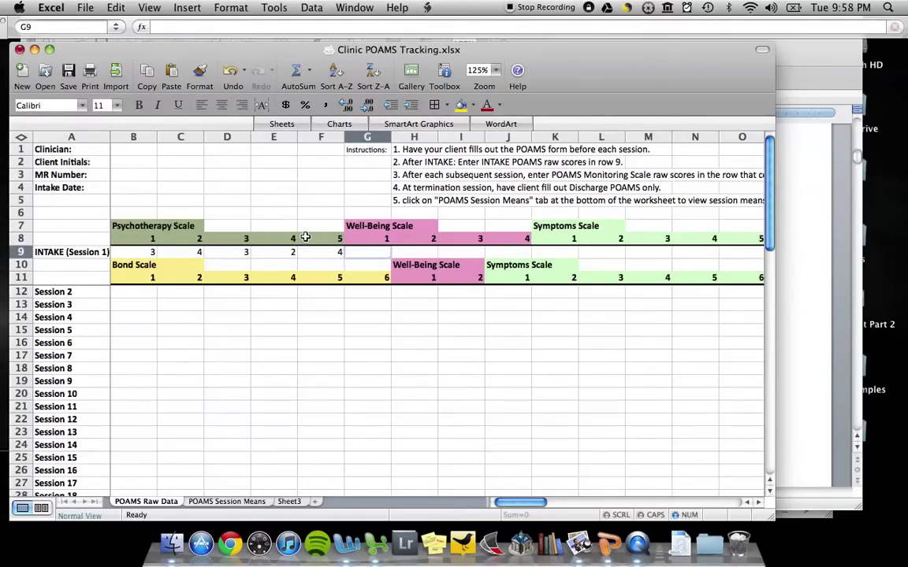
text(2)
key(Tab)
text(1)
key(Tab)
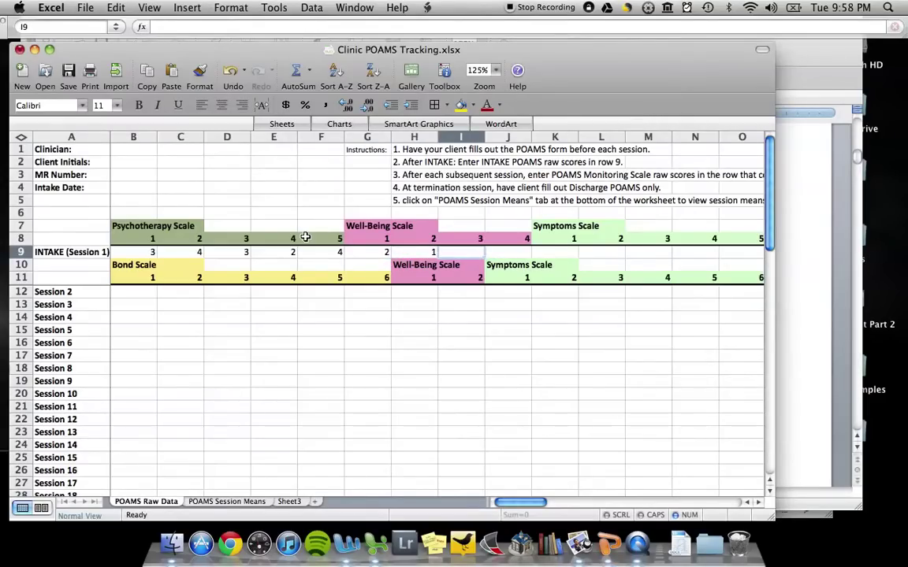
text(0)
key(Tab)
text(1)
key(Tab)
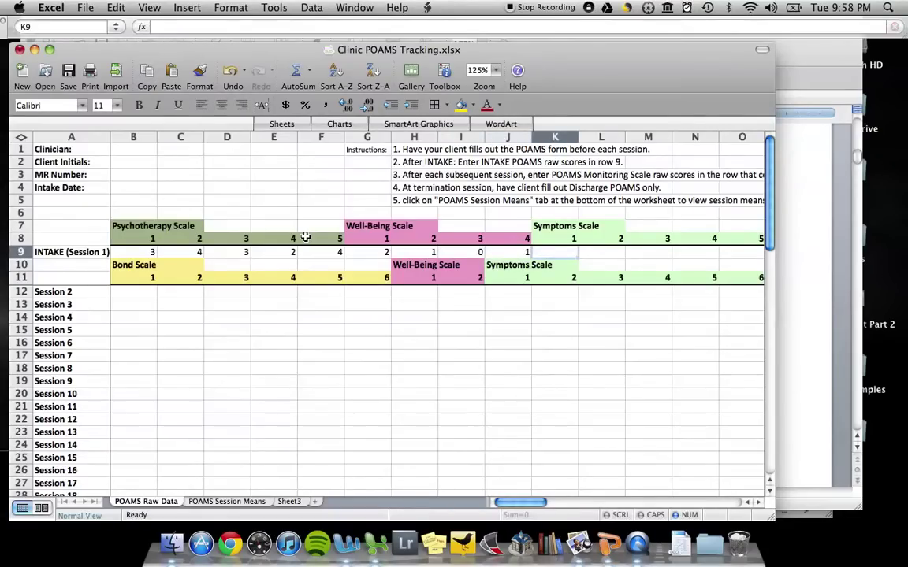
- Fill K9 through Z9 with intake scores 1, 2, 1, 3, 2, 1, 2, 1, 0, 1, 2, 1, 1, 1, 2, 2
text(1)
key(Tab)
text(2)
key(Tab)
text(1)
key(Tab)
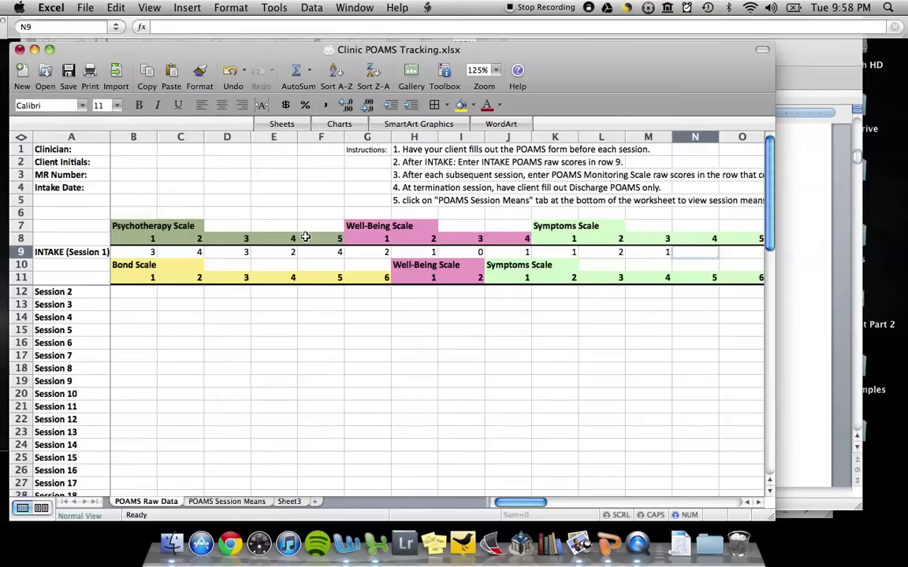
text(3)
key(Tab)
text(2)
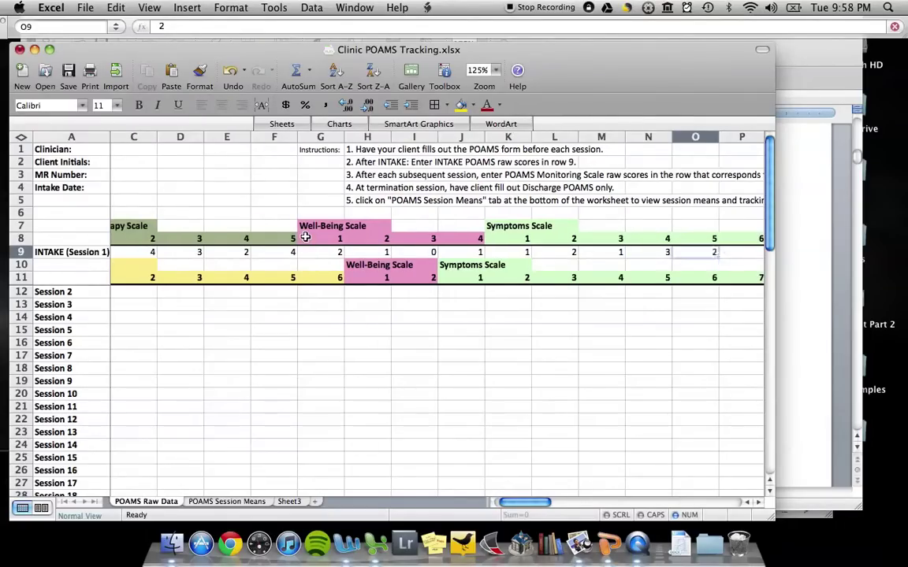
key(Tab)
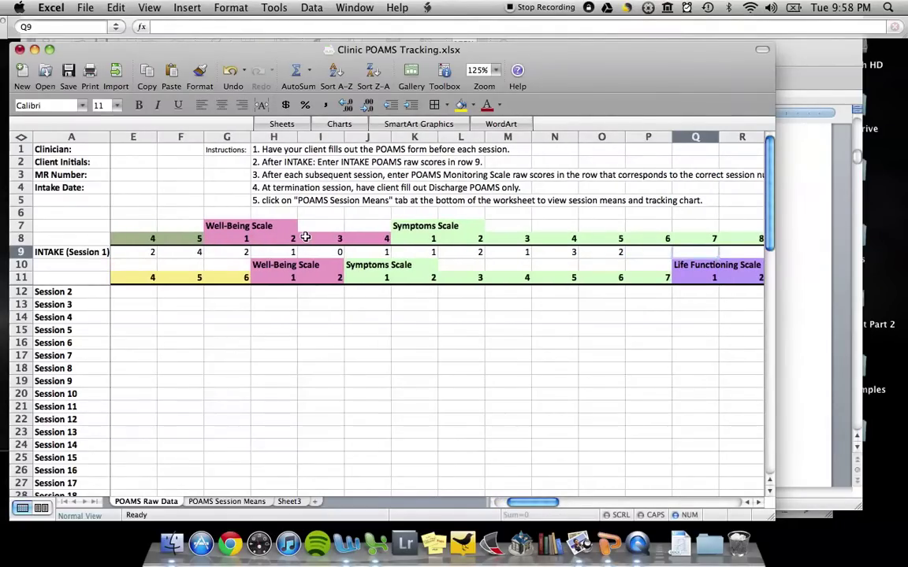
text(1)
key(Tab)
text(2)
key(Tab)
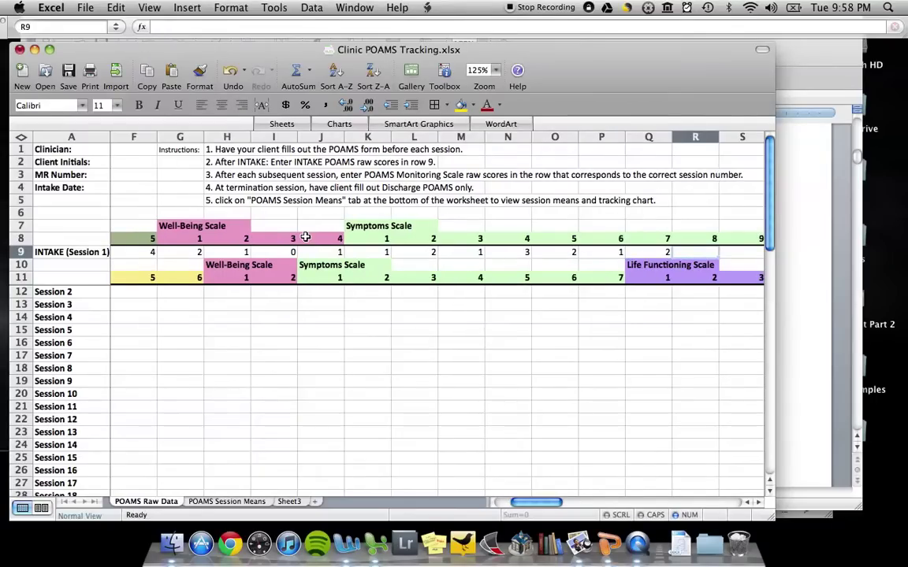
text(1)
key(Tab)
text(0)
key(Tab)
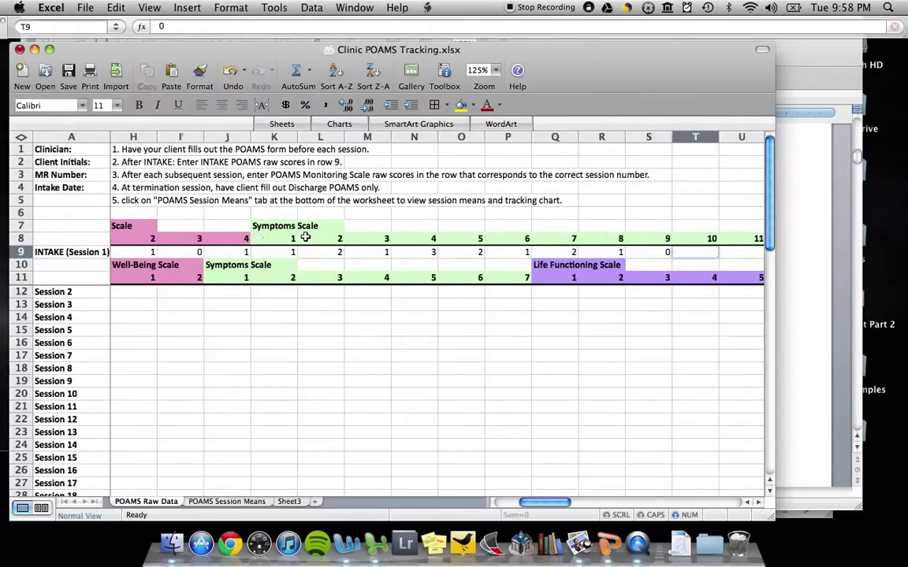
text(1)
key(Tab)
text(2)
key(Tab)
text(1)
key(Tab)
text(1)
key(Tab)
text(1)
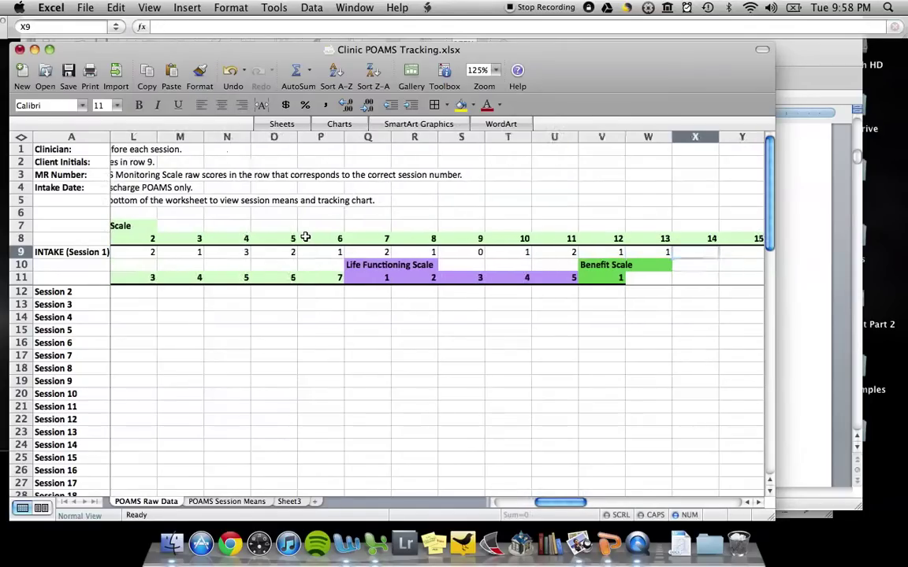
key(Tab)
text(2)
key(Tab)
text(2)
key(Tab)
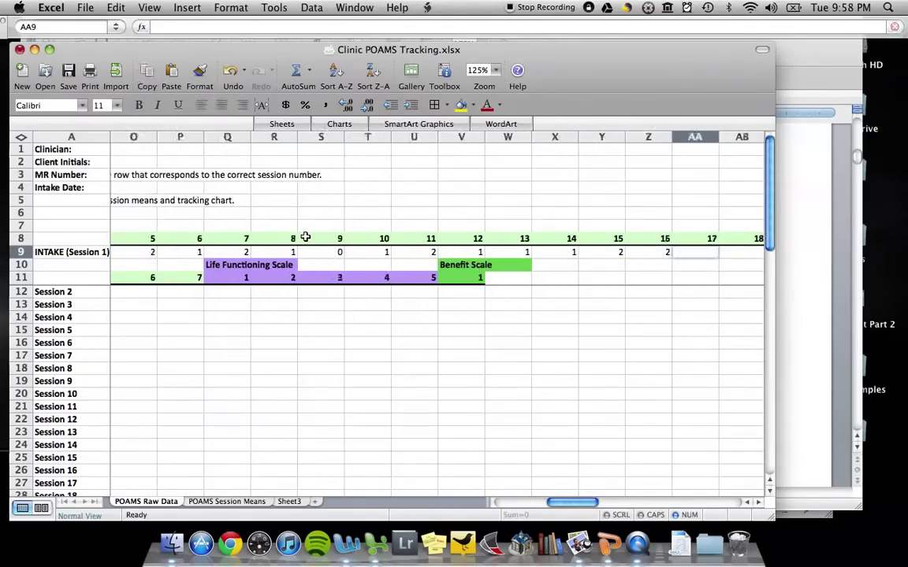
- Enter the remaining row 9 intake scores through Life Functioning item 11, then return to Word
text(1)
key(Tab)
text(2	1	2	1	2	)
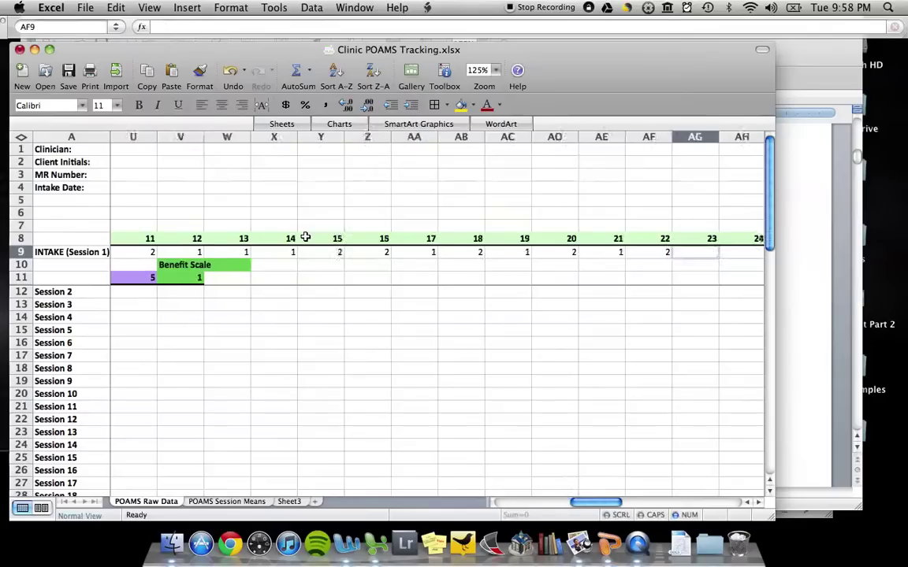
text(1	2	1	2	1	2	1)
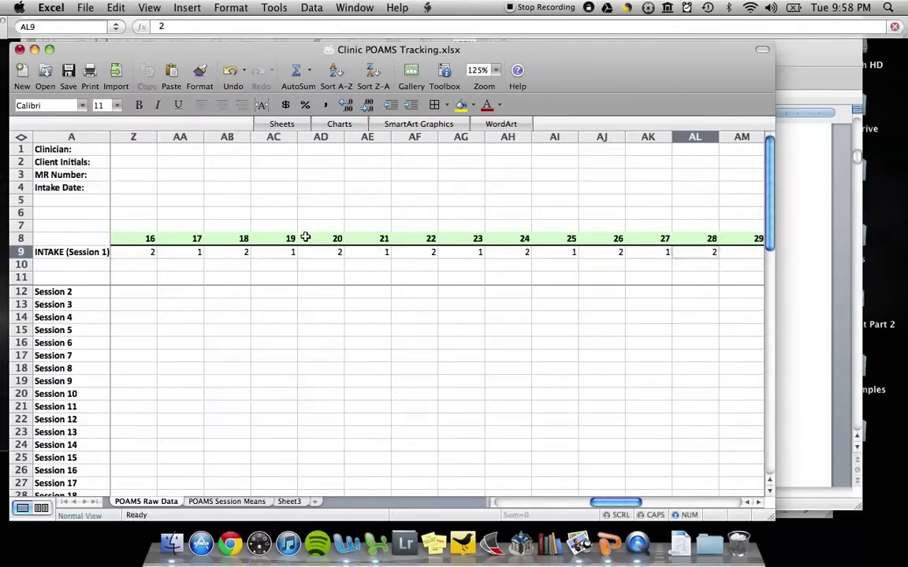
key(Tab)
text(2)
key(Tab)
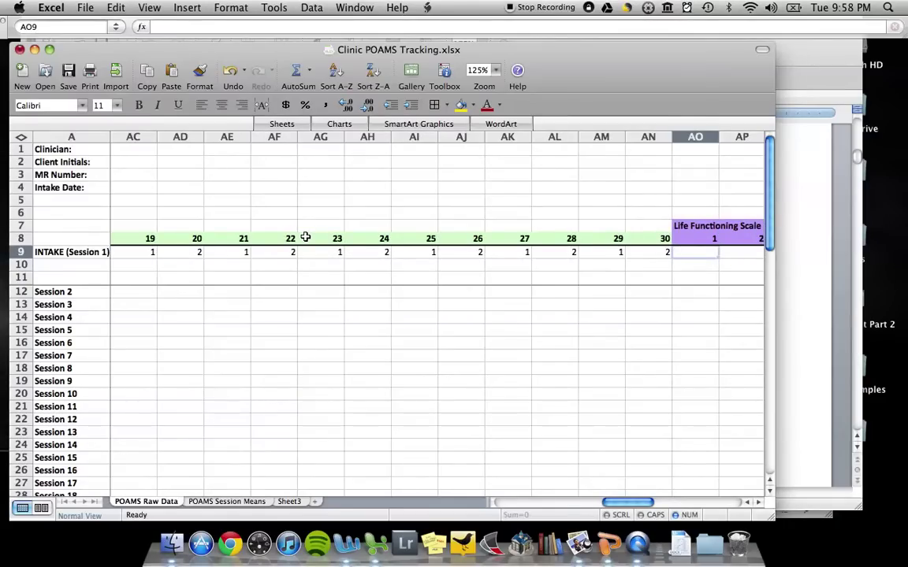
text(1	2	1	)
text(2	2	3	2	)
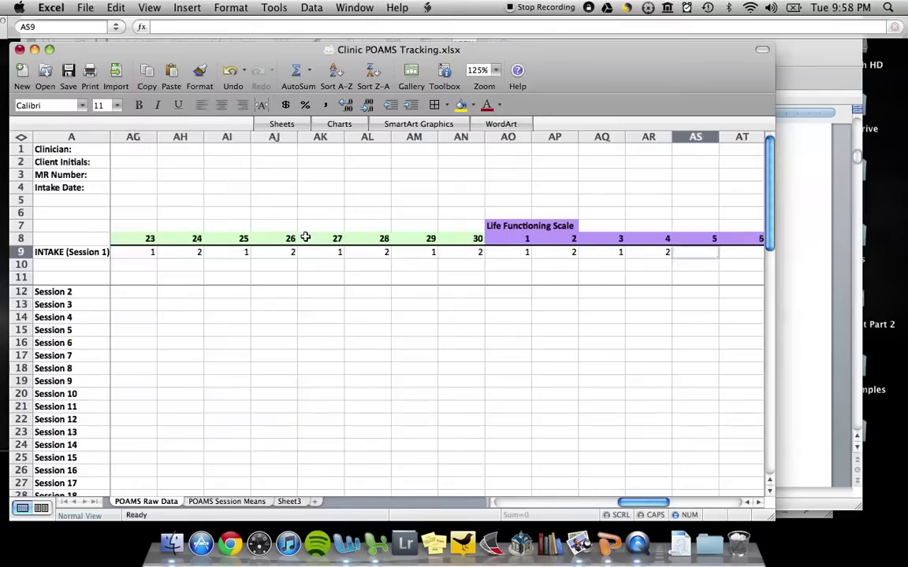
text(1)
key(Tab)
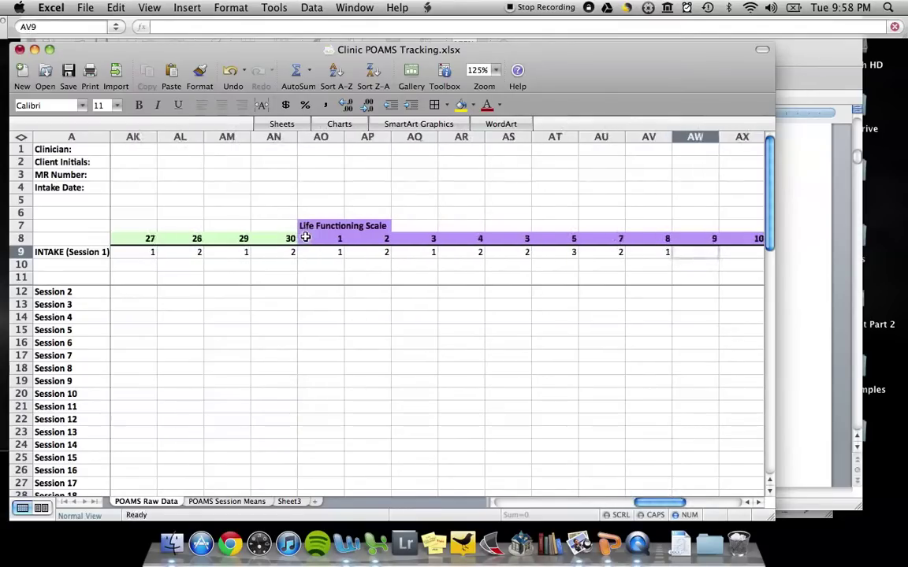
text(2)
key(Tab)
text(2)
key(Tab)
text(1)
key(Tab)
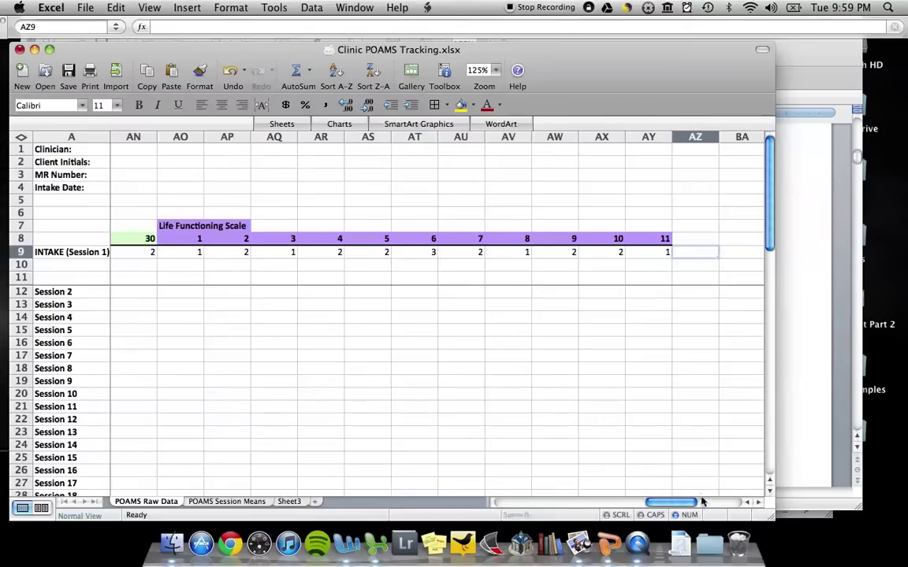
drag(688, 505, 513, 504)
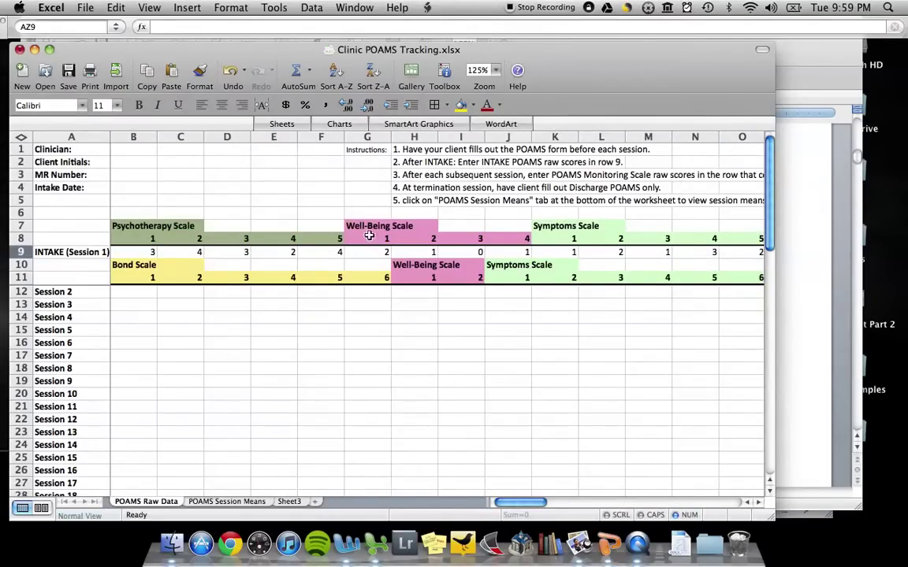
click(796, 156)
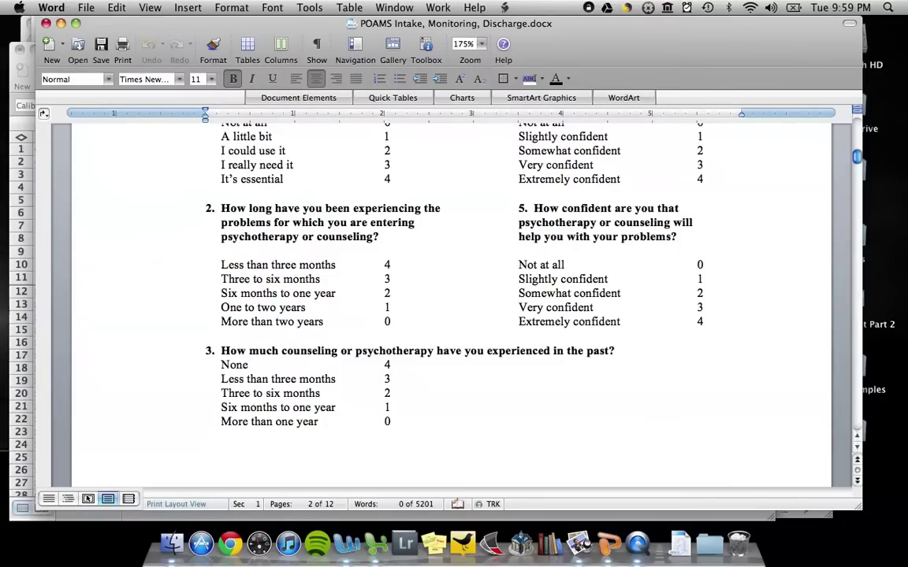
- Scroll the Word form to page 6, the Client Form – Outcome monitoring section
drag(857, 156, 856, 249)
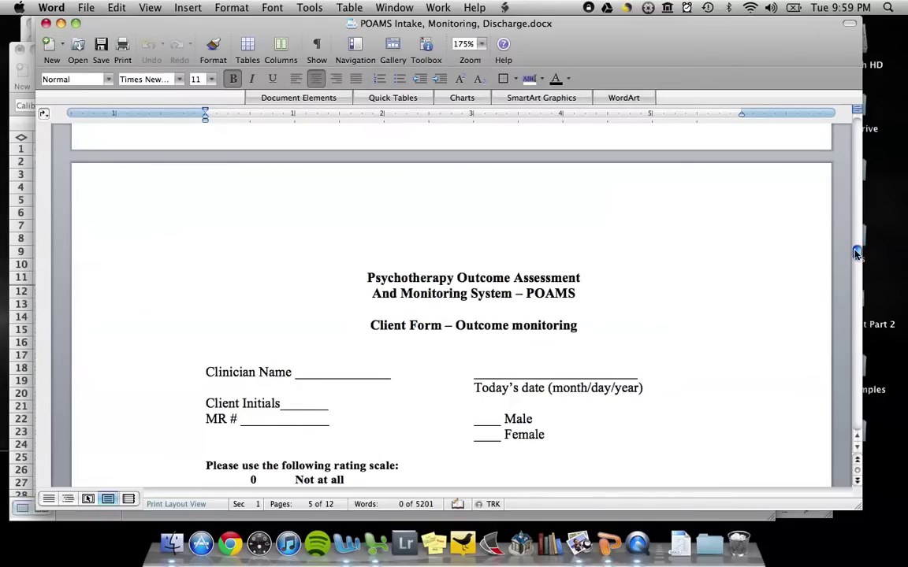
drag(855, 252, 857, 256)
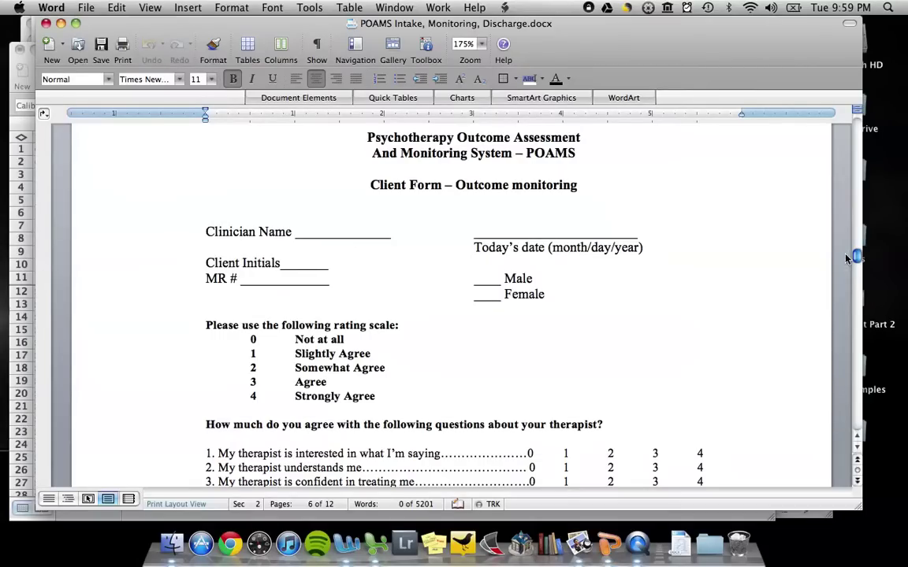
drag(857, 257, 856, 263)
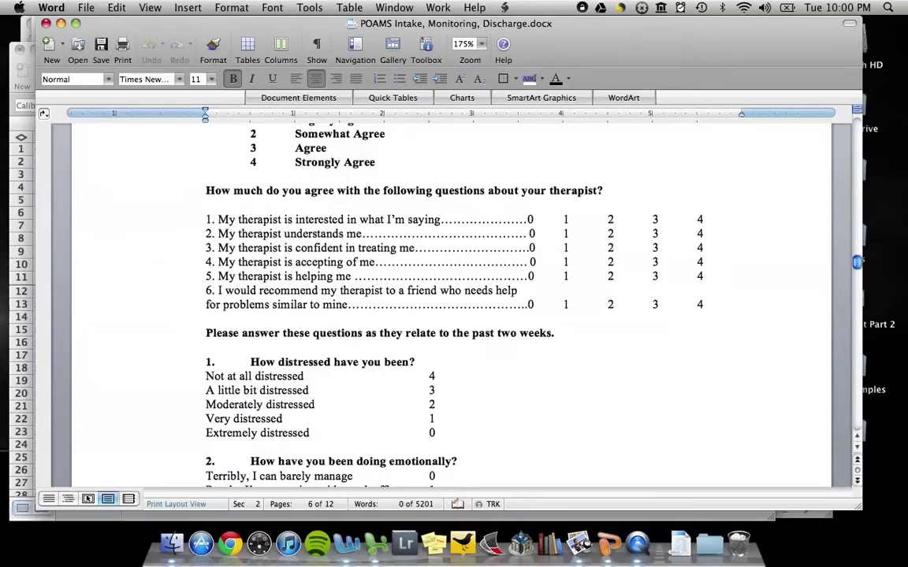
- Scroll past PLEASE TURN FORM OVER to the past-two-weeks distress items rated 4 Never to 0 Almost always
drag(856, 264, 855, 268)
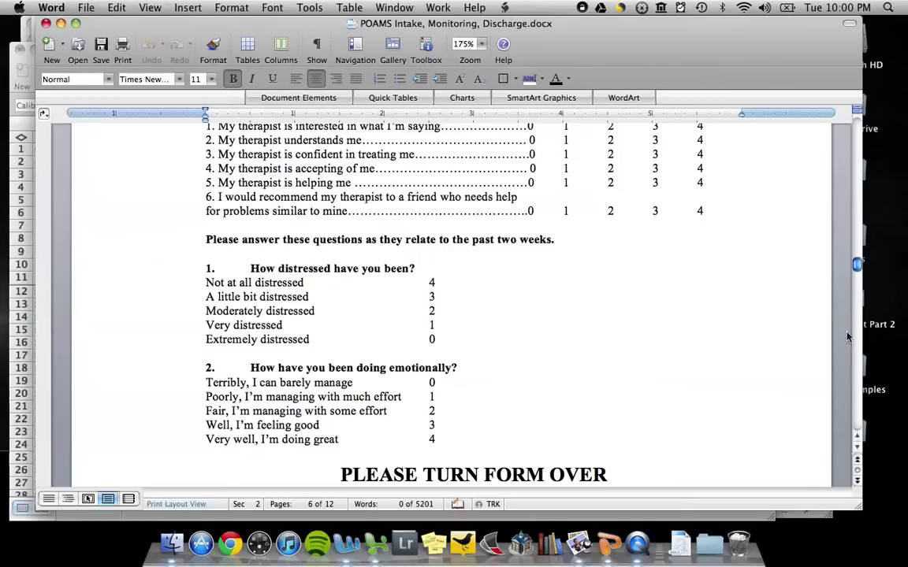
drag(857, 266, 857, 286)
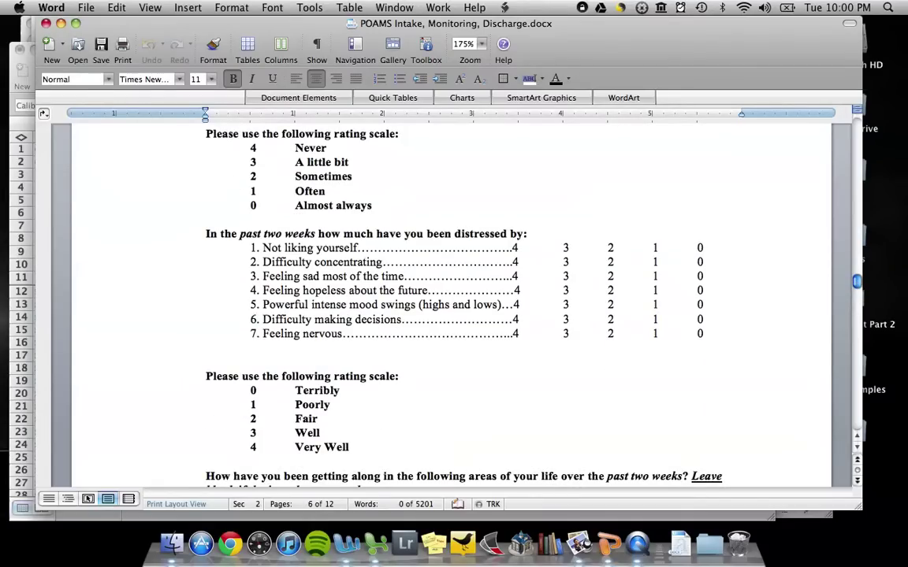
- Read through the life-areas questions to 'How much have you benefited', then return to the Excel workbook
scroll(520, 308, down, 5)
scroll(520, 307, down, 4)
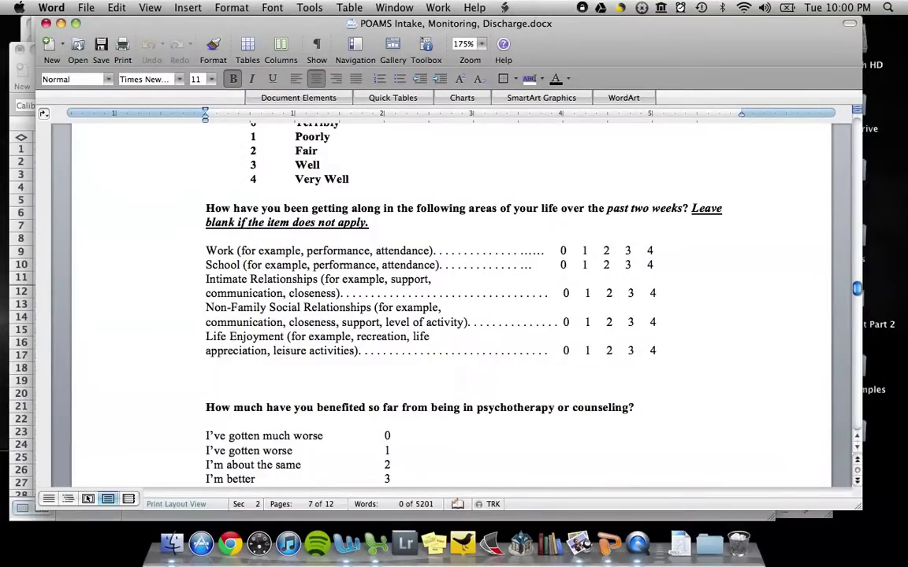
scroll(454, 307, down, 3)
scroll(454, 307, up, 3)
drag(857, 292, 857, 294)
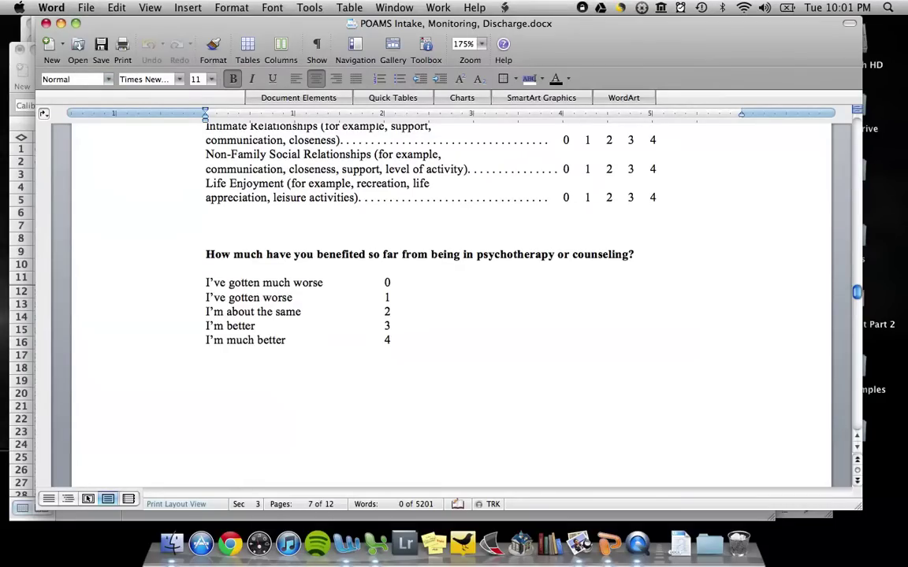
click(13, 62)
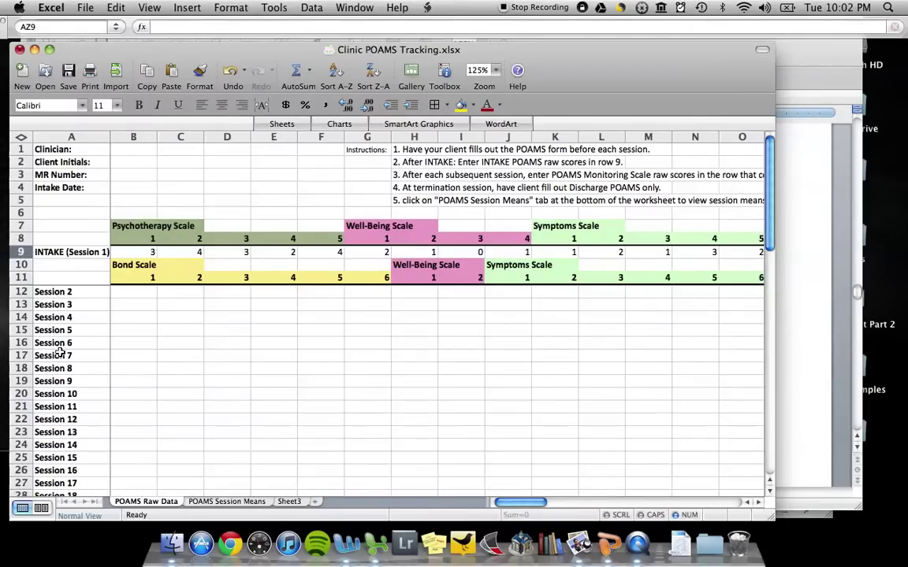
click(136, 293)
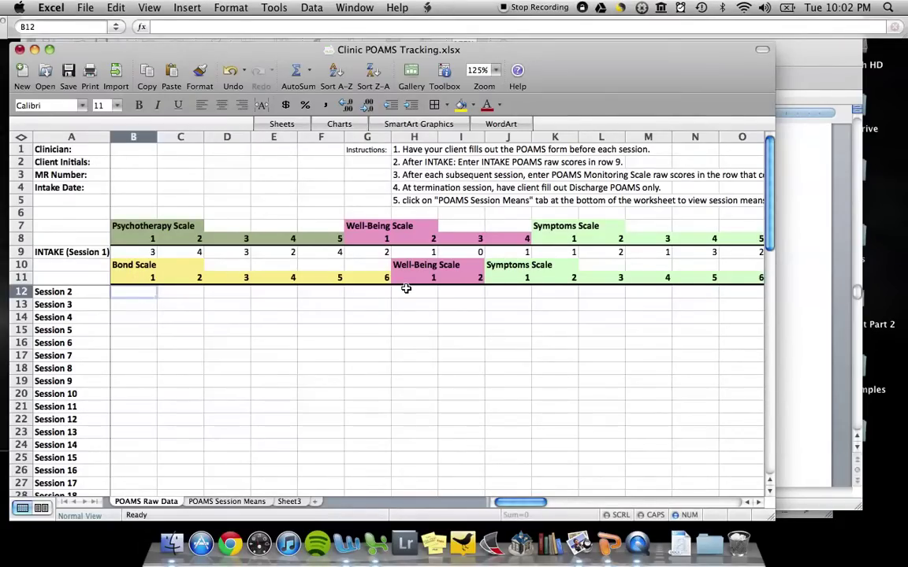
- Enter Session 2 Psychotherapy and Bond Scale scores 4, 4, 3, 4, 3 and 4
text(4)
key(Tab)
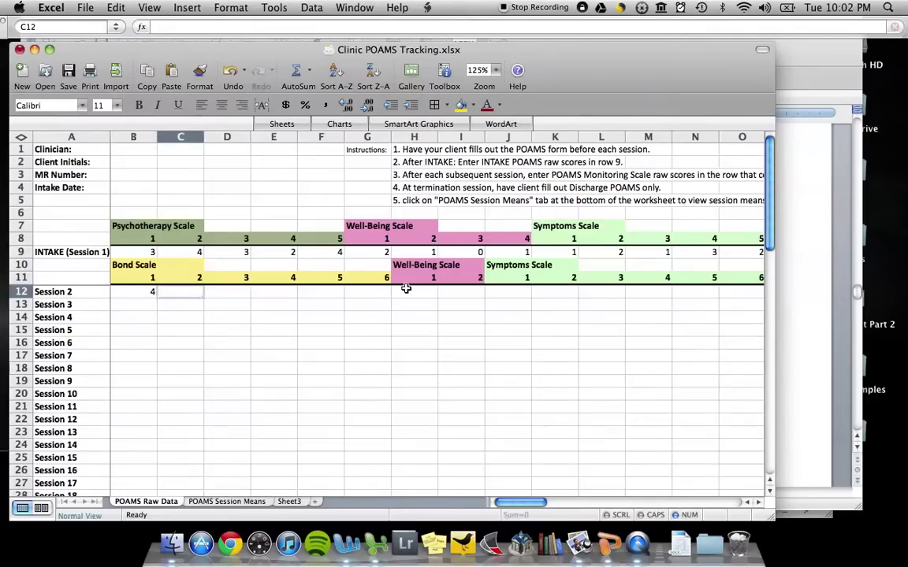
text(4)
key(Tab)
text(3)
key(Tab)
text(4)
key(Tab)
text(3)
key(Return)
key(Tab)
text(4)
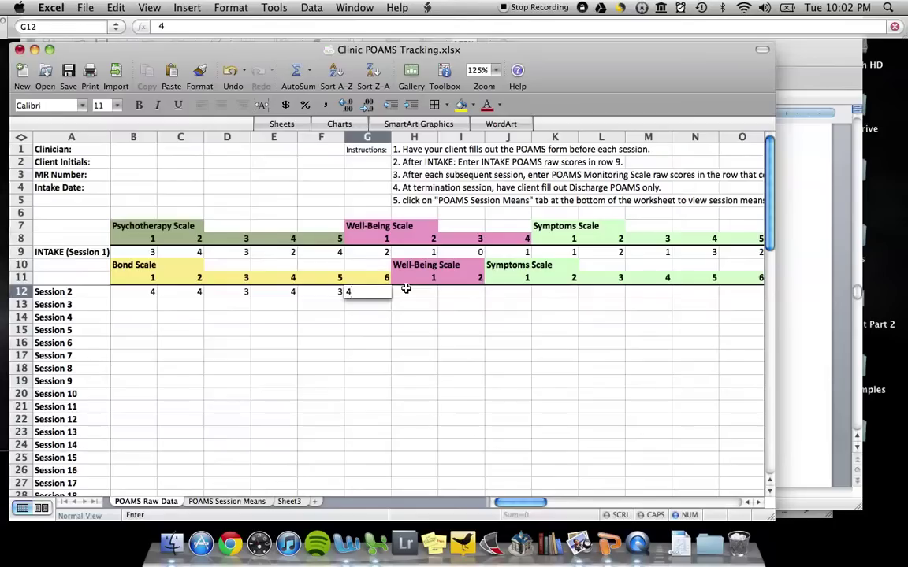
key(Tab)
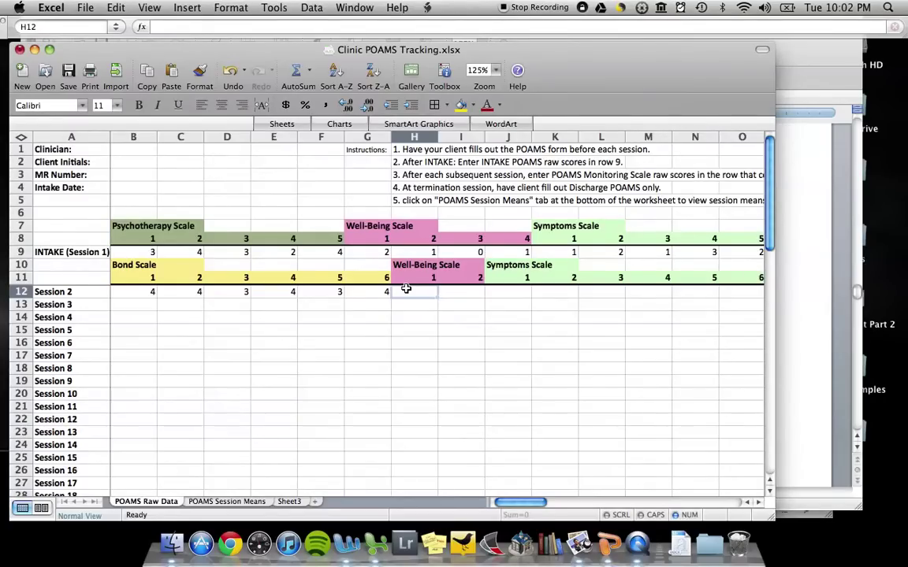
- Enter Session 2 Well-Being and Symptoms scores 2, 2, 3, 2, 2, 2, 2, 2, 2, 2
text(2)
key(Tab)
text(2)
key(Tab)
text(3)
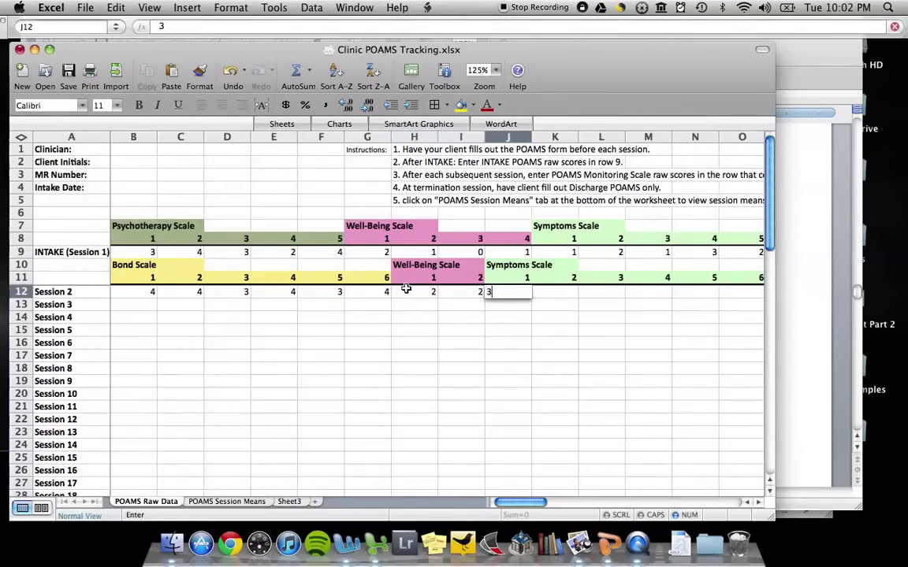
key(Tab)
text(2)
key(Tab)
text(2)
key(Tab)
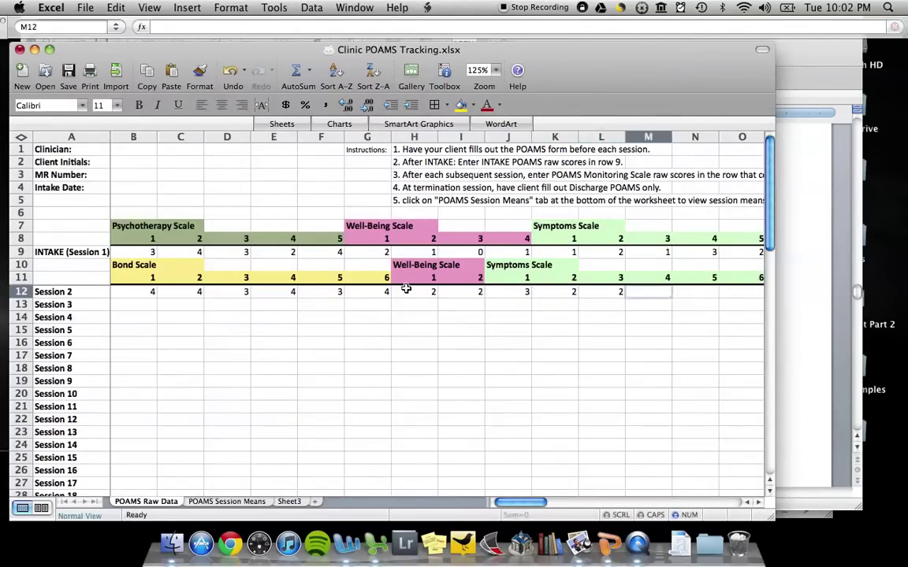
text(2)
key(Tab)
text(2)
key(Tab)
text(2)
key(Tab)
text(2)
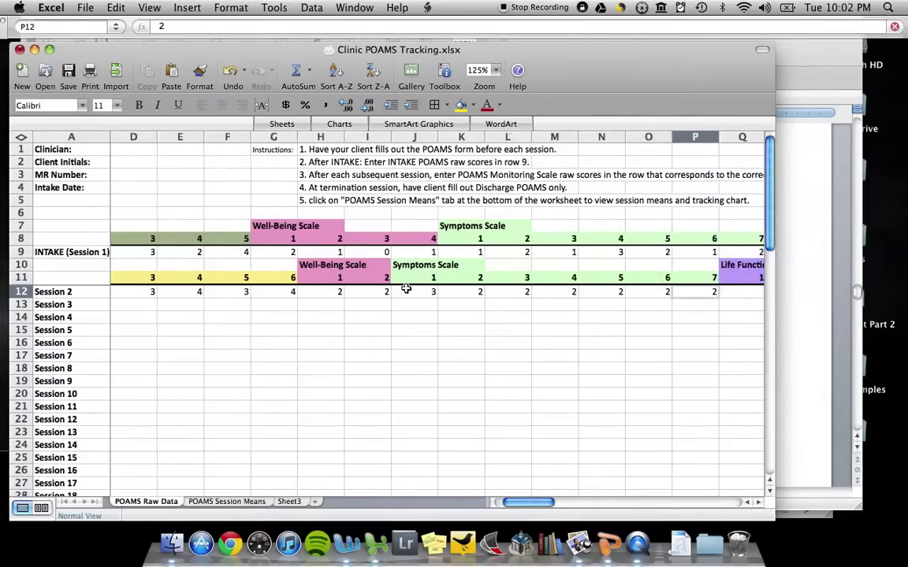
key(Tab)
text(2)
key(Tab)
- Enter Life Functioning scores 3, 2, 3, 2 and Benefit Scale score 2 in V12
text(3)
key(Tab)
text(2)
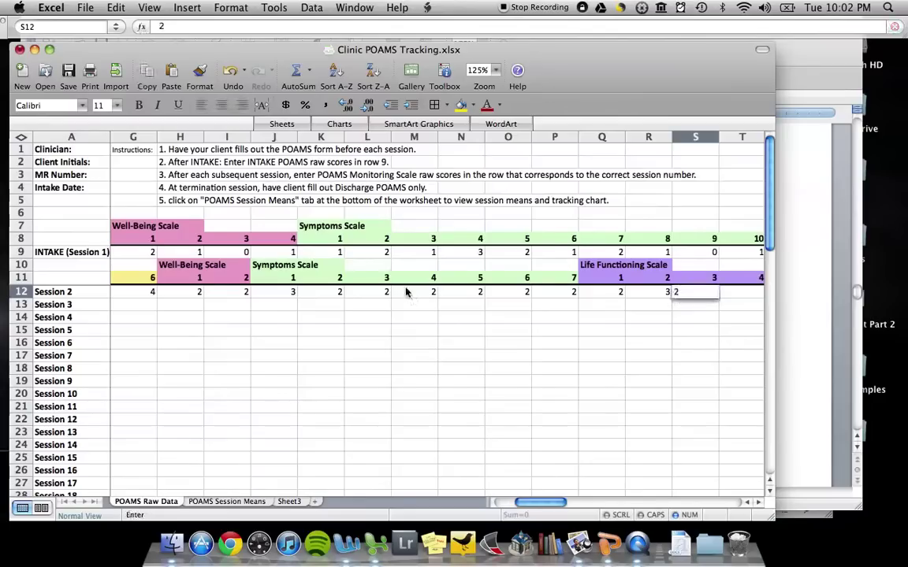
key(Tab)
text(3)
key(Tab)
text(2)
key(Tab)
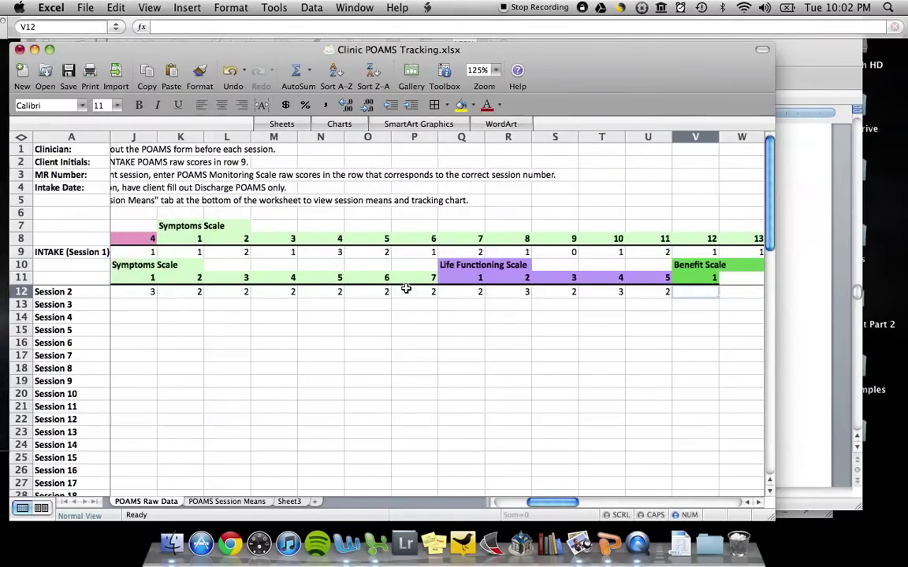
text(2)
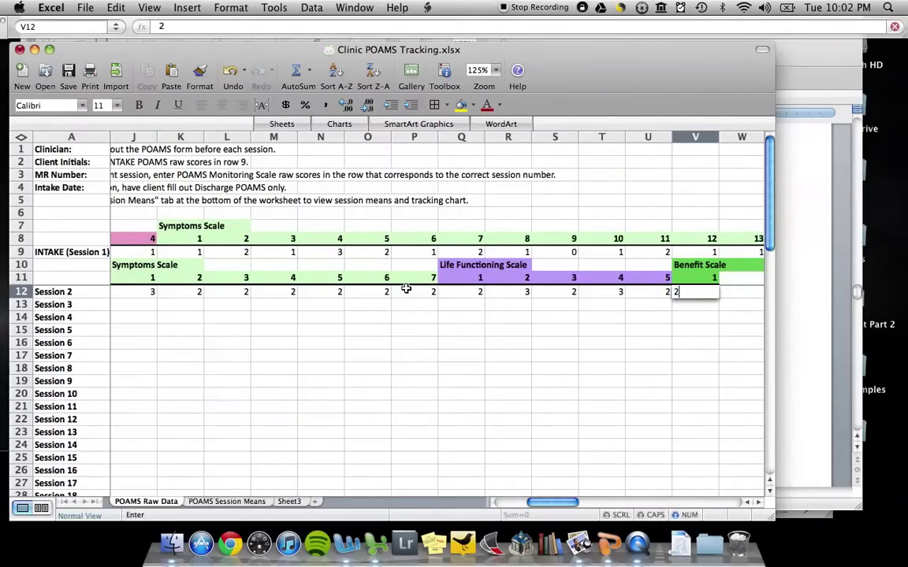
key(Return)
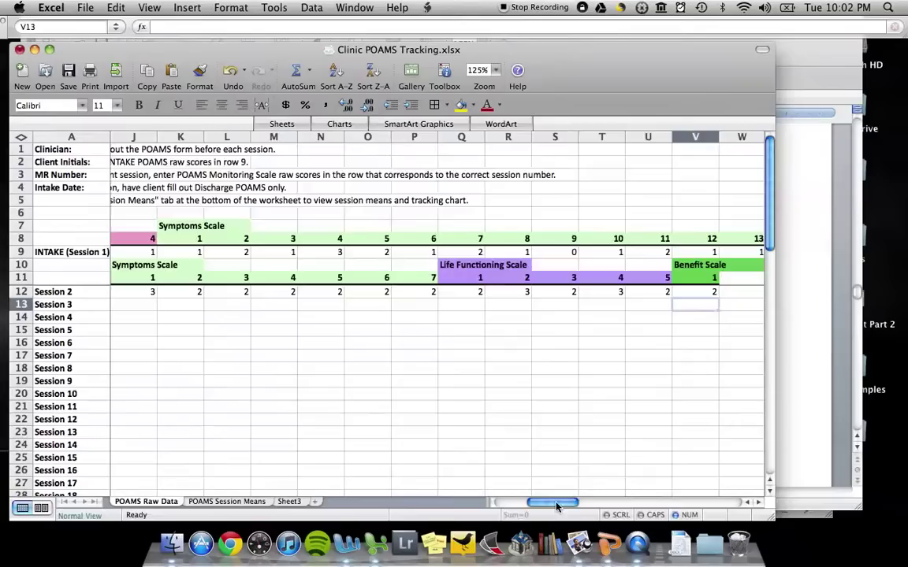
drag(556, 507, 524, 505)
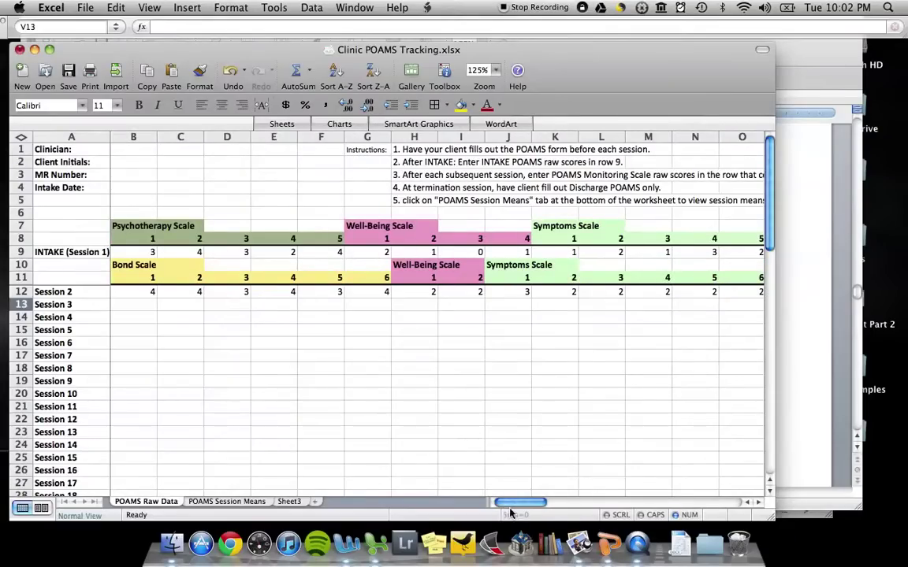
- Enter the first Session 3 scores from B13 to L13: 4, 4, 4, 4, 2, 3, 2, 3, 3
click(141, 308)
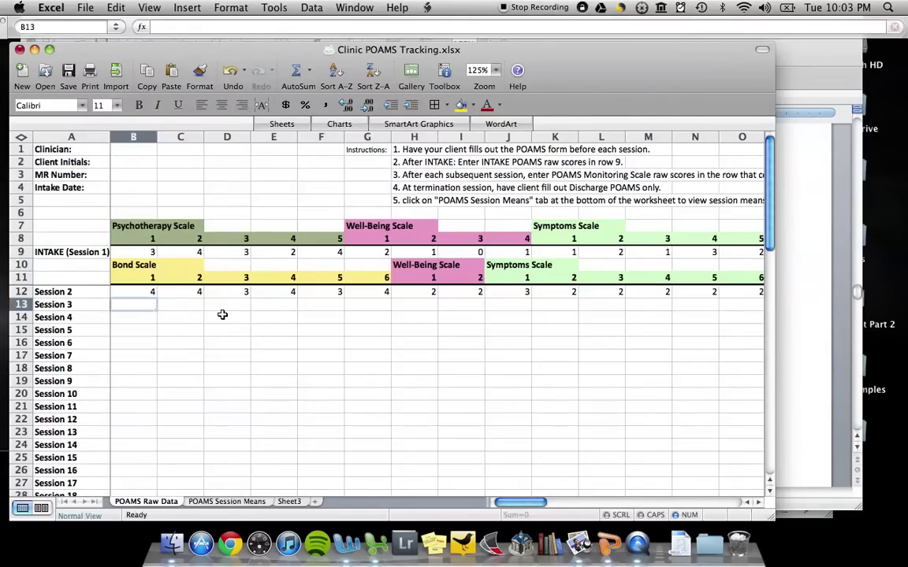
text(4)
key(Tab)
text(4)
key(Tab)
text(4)
key(Tab)
text(4	4)
key(Tab)
text(4)
key(Tab)
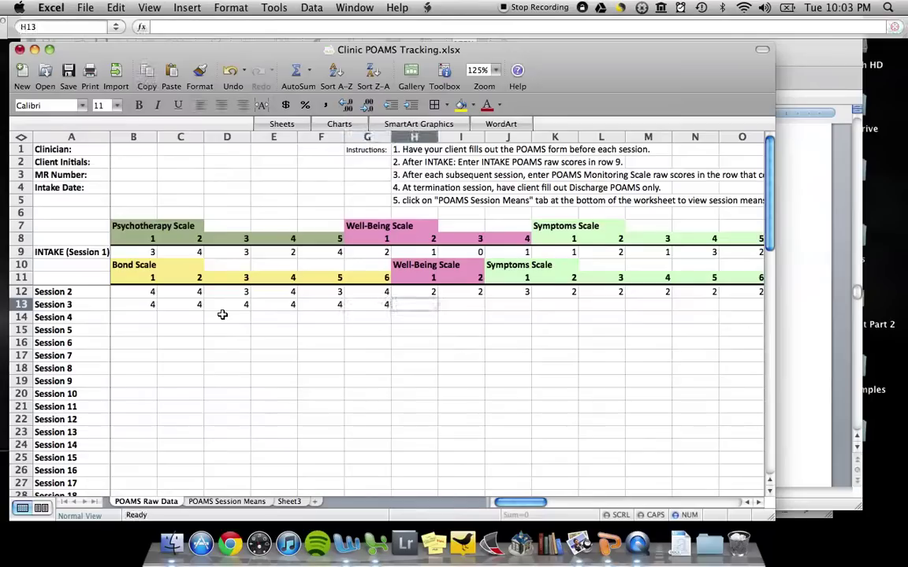
text(2)
key(Tab)
text(3)
key(Tab)
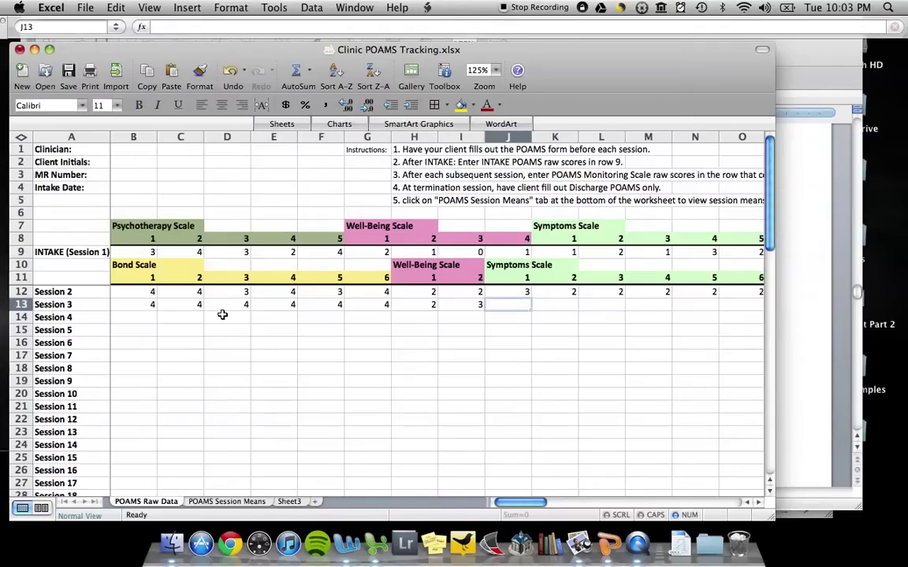
text(2)
key(Tab)
text(3)
key(Tab)
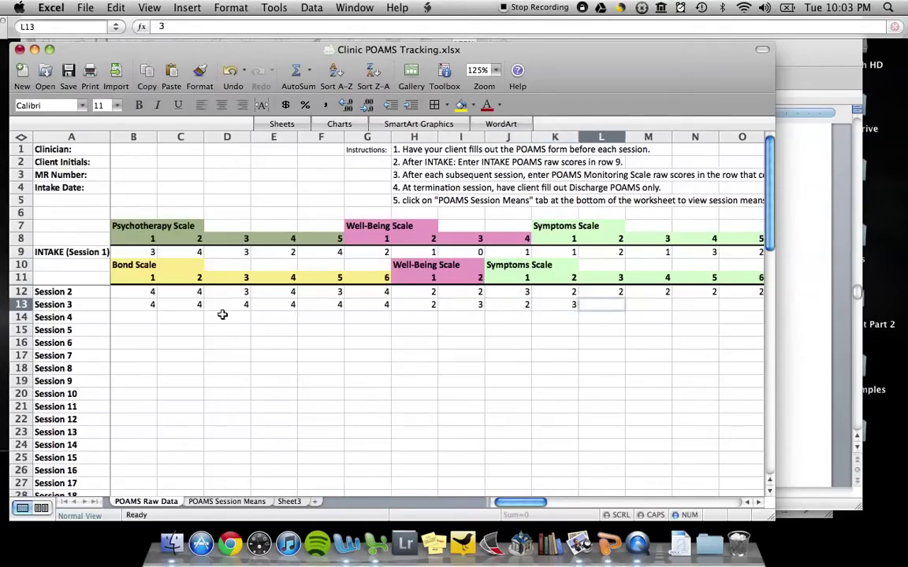
text(3)
key(Tab)
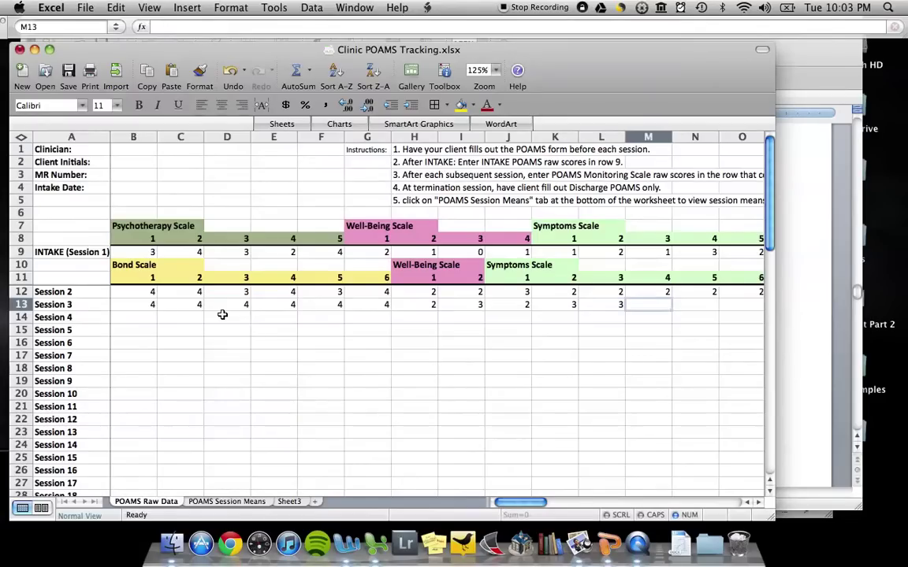
- Finish row 13 from M13 to V13 with 3, 4, 3, 2, 3, 2, 3, 3, 4, 4
text(3)
key(Tab)
text(4)
key(Tab)
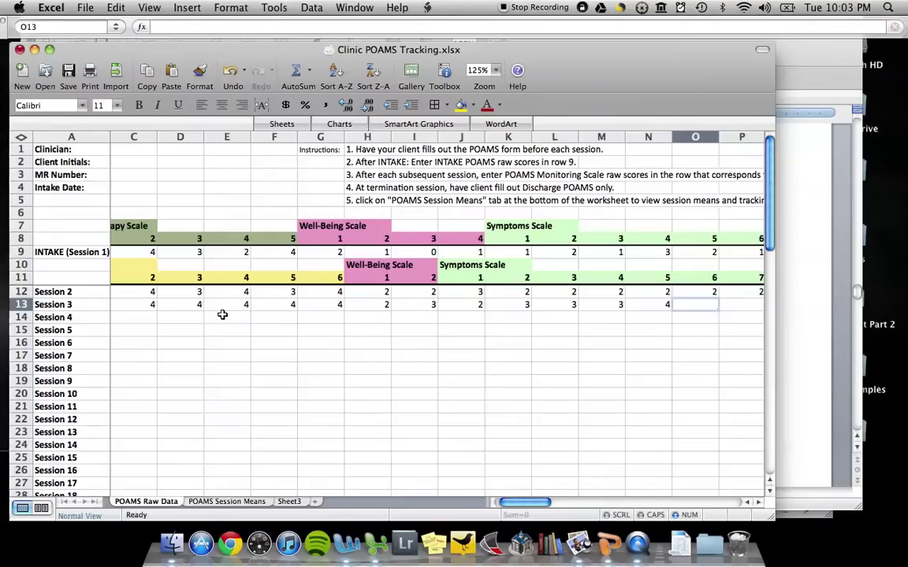
text(3)
key(Tab)
text(2)
key(Tab)
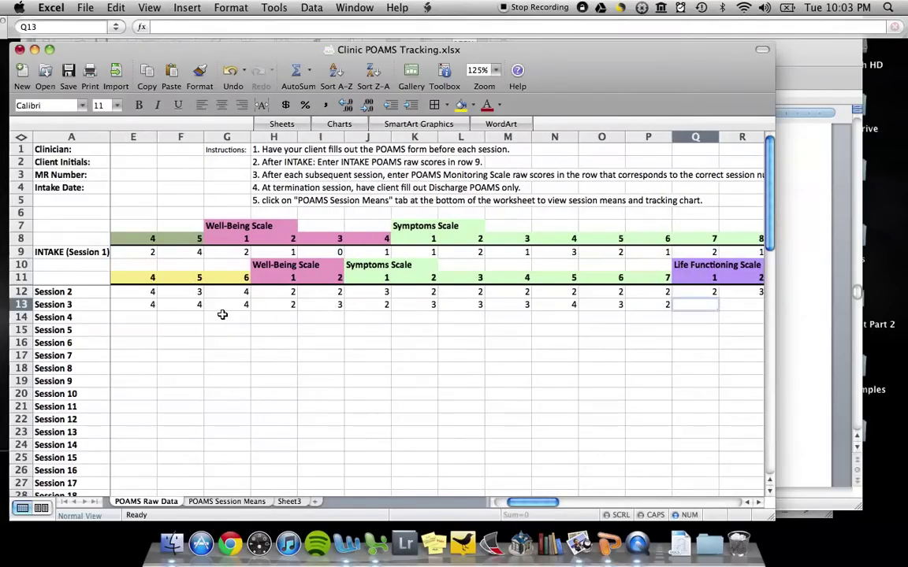
text(3)
key(Tab)
text(2)
key(Tab)
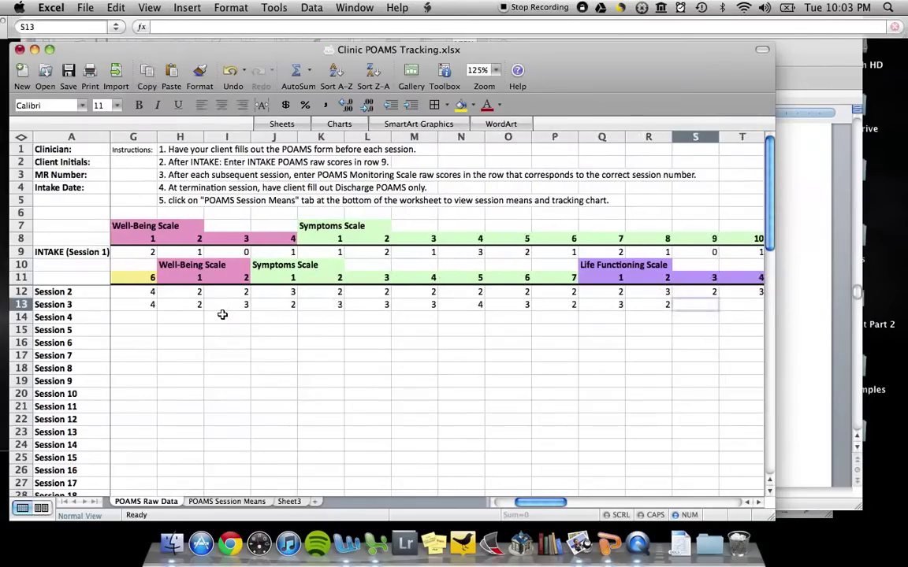
text(3)
key(Tab)
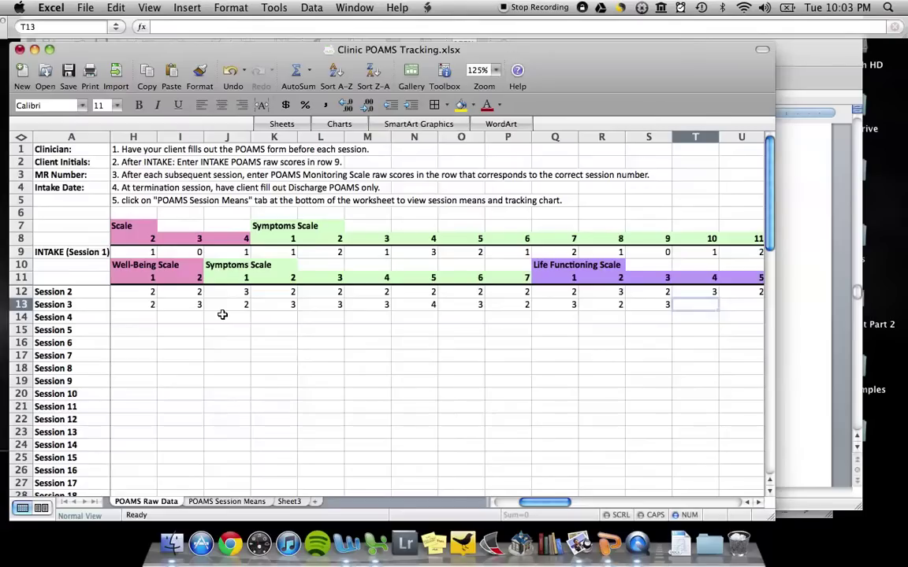
text(3)
key(Tab)
text(4)
key(Tab)
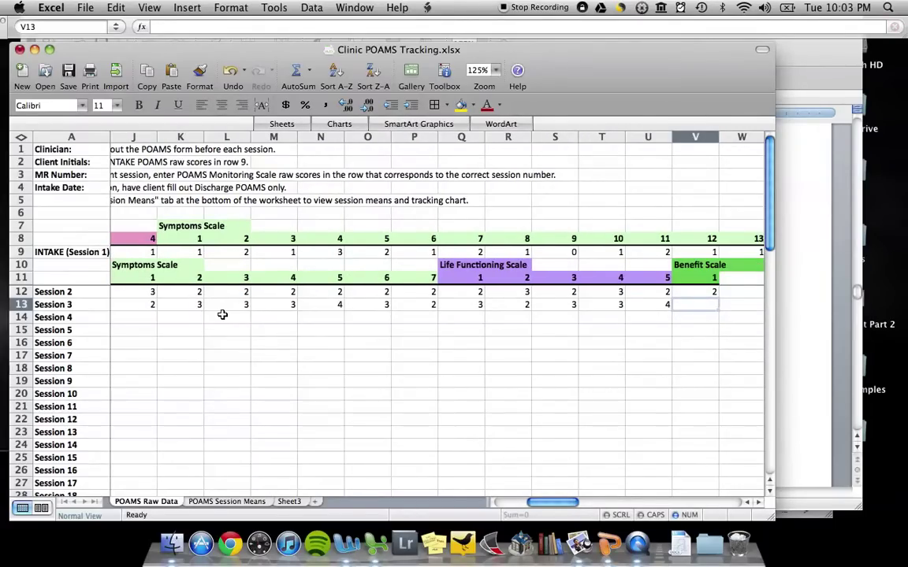
text(4)
key(Return)
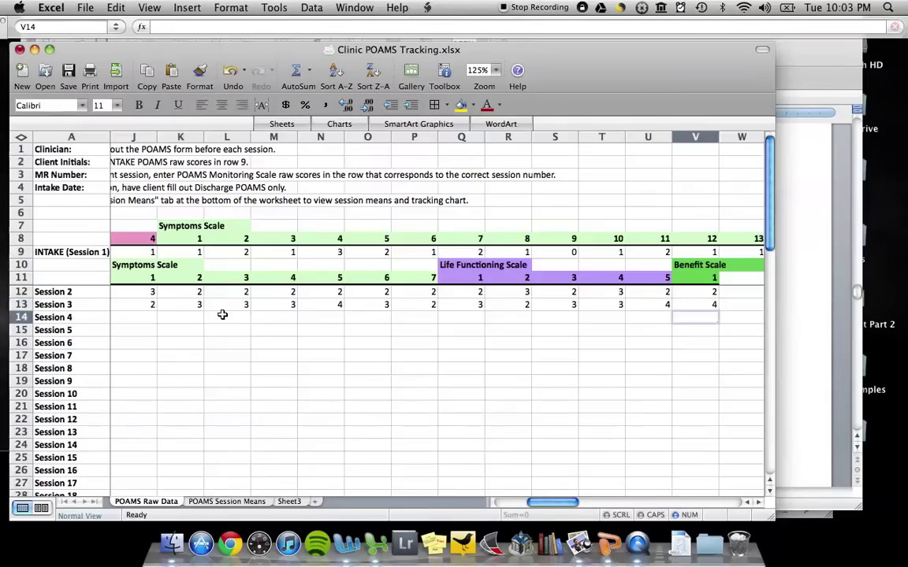
key(Left)
key(Left)
key(Left)
key(Left)
key(Left)
key(Left)
key(Left)
key(Left)
key(Left)
key(Left)
key(Left)
key(Left)
key(Left)
key(Left)
key(Left)
key(Left)
key(Left)
key(Left)
key(Left)
key(Left)
key(Left)
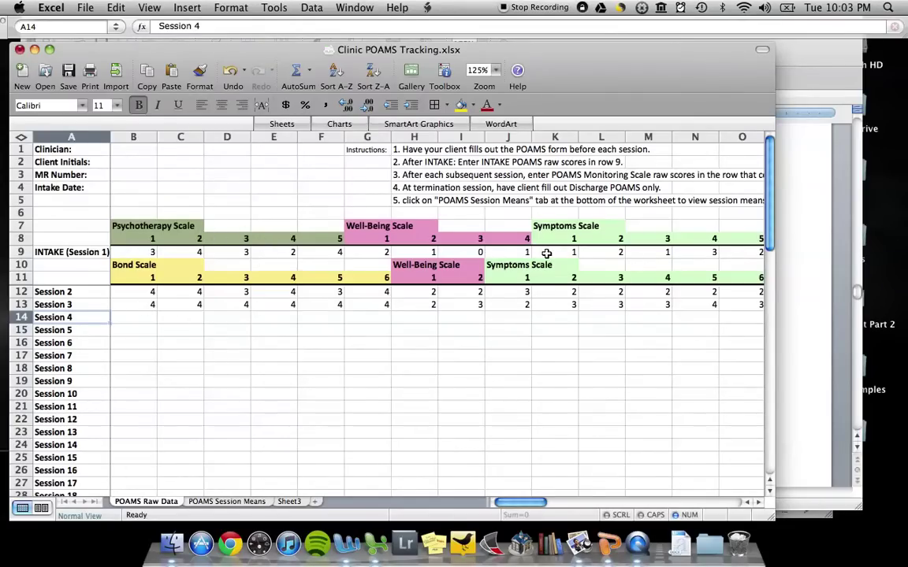
- Start the Session 4 row at B14 with a run of 4s through H14
click(128, 316)
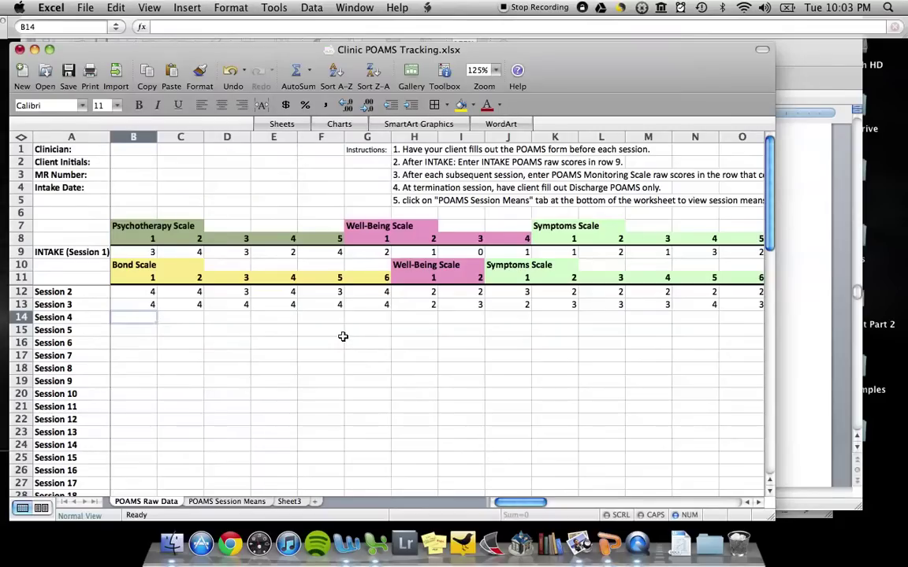
text(44)
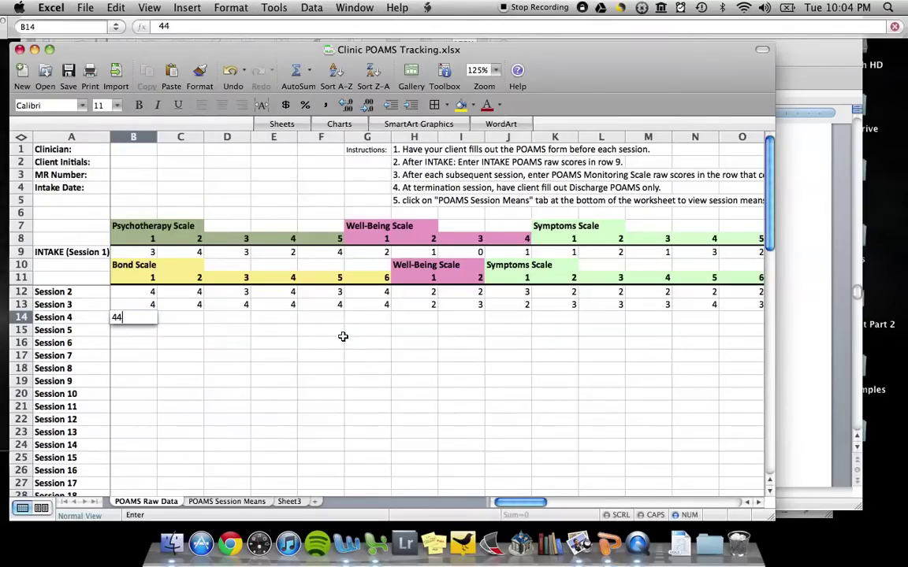
key(Tab)
text(4)
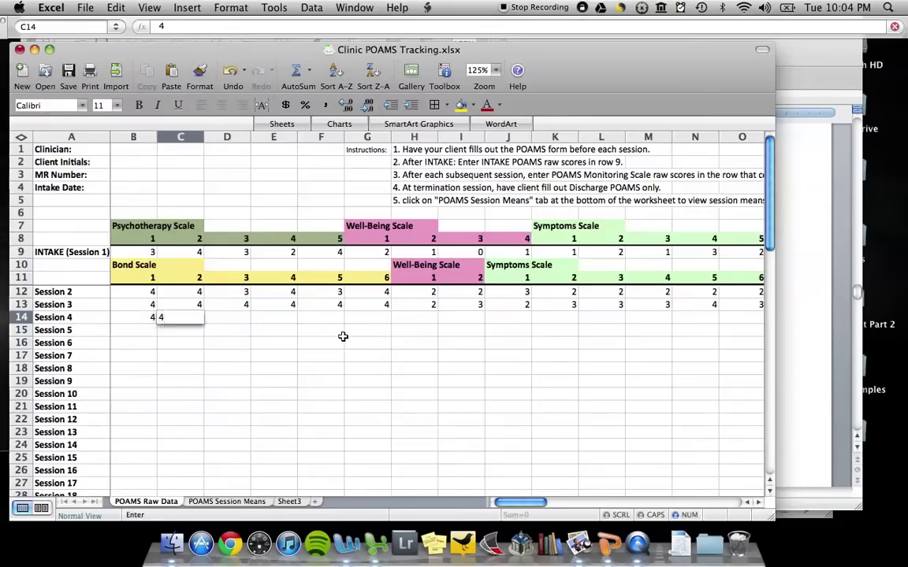
key(Tab)
text(4	4	4)
key(Tab)
text(4)
key(Tab)
text(4)
key(Tab)
- Complete row 14 through V14 with alternating 3s and 4s, ending with 4 for the Benefit Scale
text(3)
key(Tab)
text(4)
key(Tab)
text(3)
key(Tab)
text(3)
key(BackSpace)
text(4	3	4	3	4	3	4	3	4	3	4)
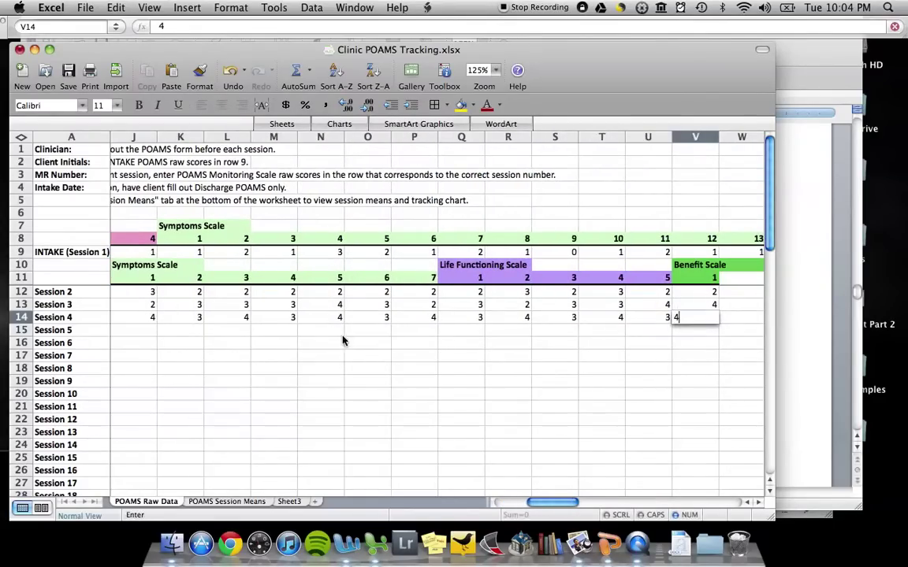
key(Return)
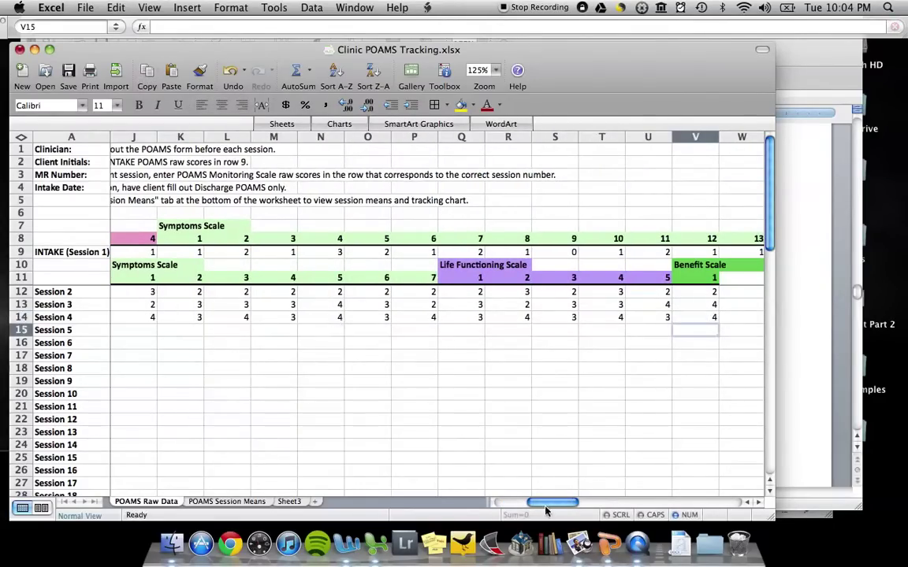
scroll(517, 498, left, 5)
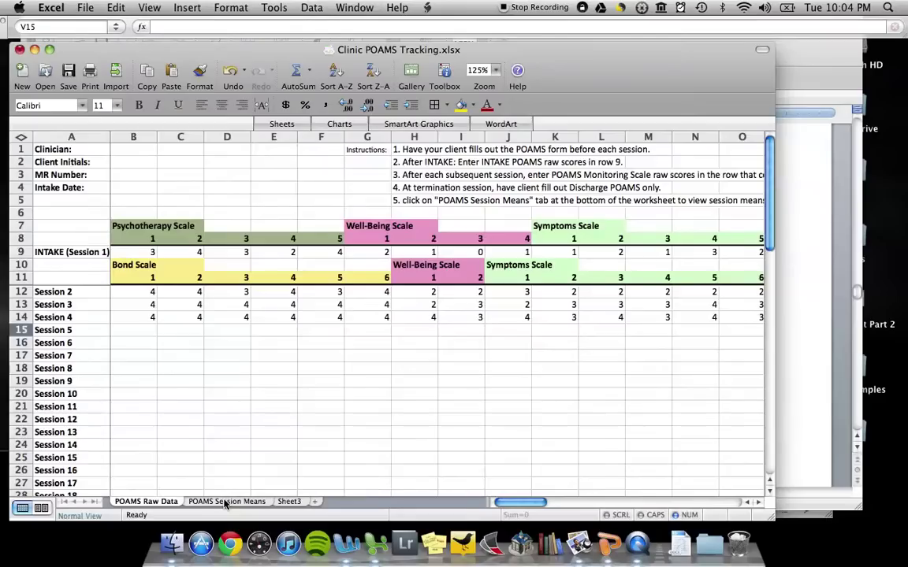
- Switch to the POAMS Session Means sheet and bring the whole line chart and legend into view
click(224, 502)
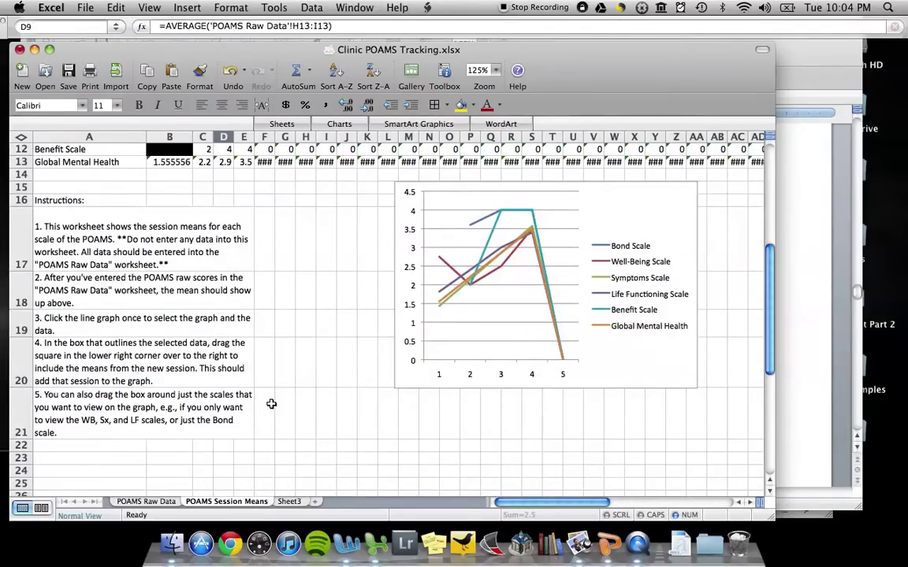
scroll(270, 405, up, 3)
scroll(313, 408, up, 5)
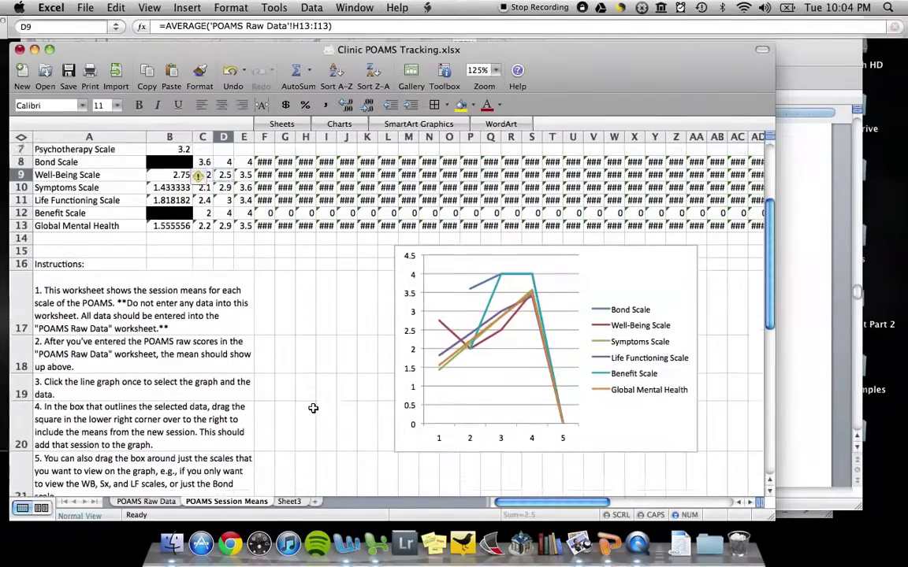
scroll(276, 324, up, 3)
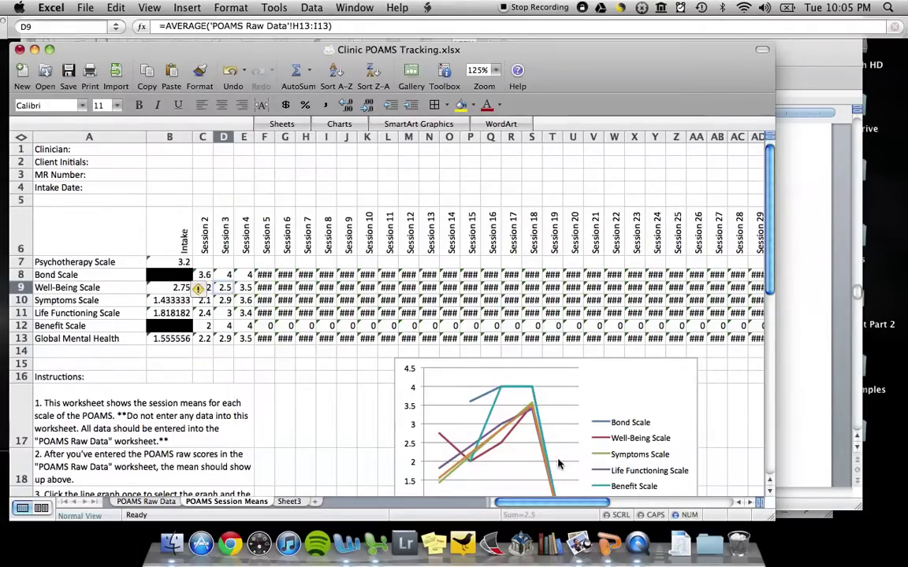
scroll(640, 404, down, 1)
scroll(640, 405, down, 4)
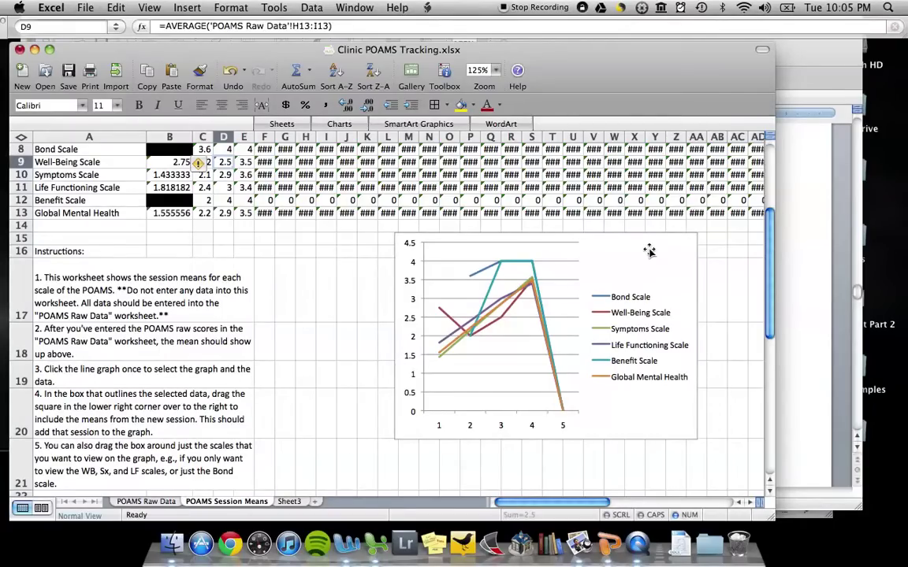
- Trim the chart's data range from column F to column E, dropping the empty Session 5
click(648, 250)
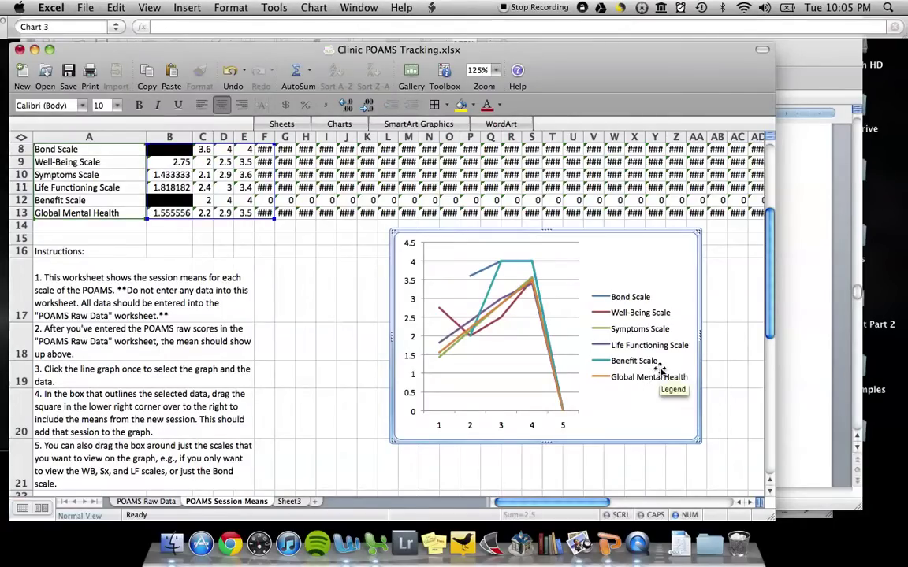
scroll(348, 313, up, 1)
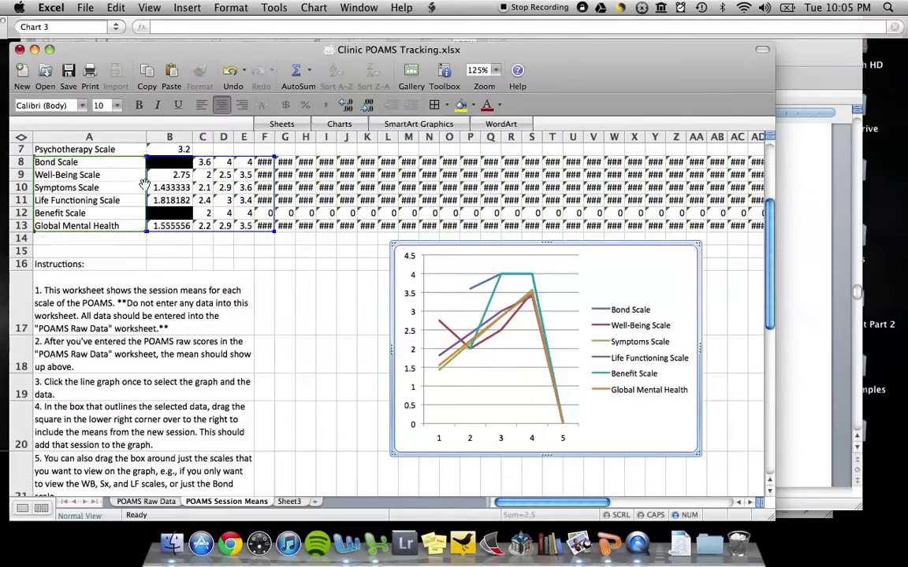
scroll(260, 163, up, 3)
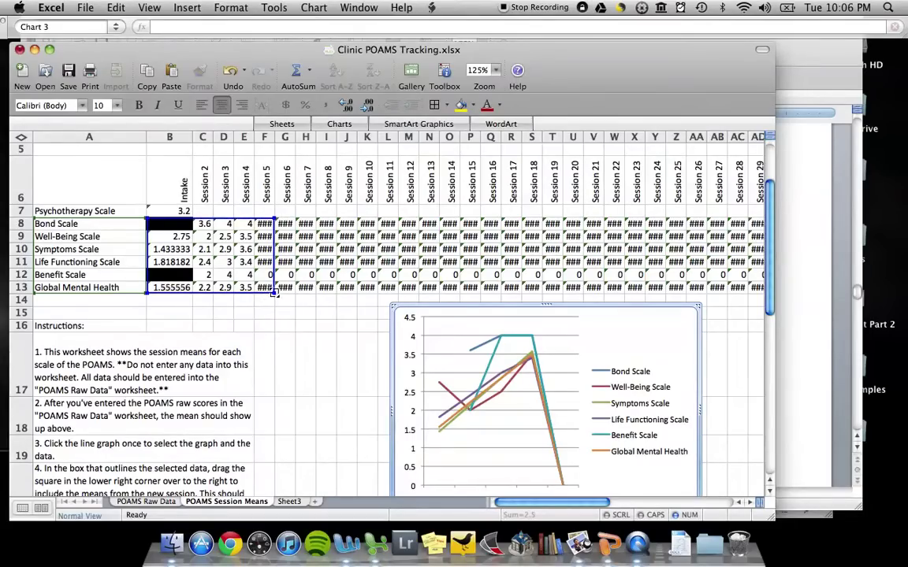
drag(274, 291, 261, 291)
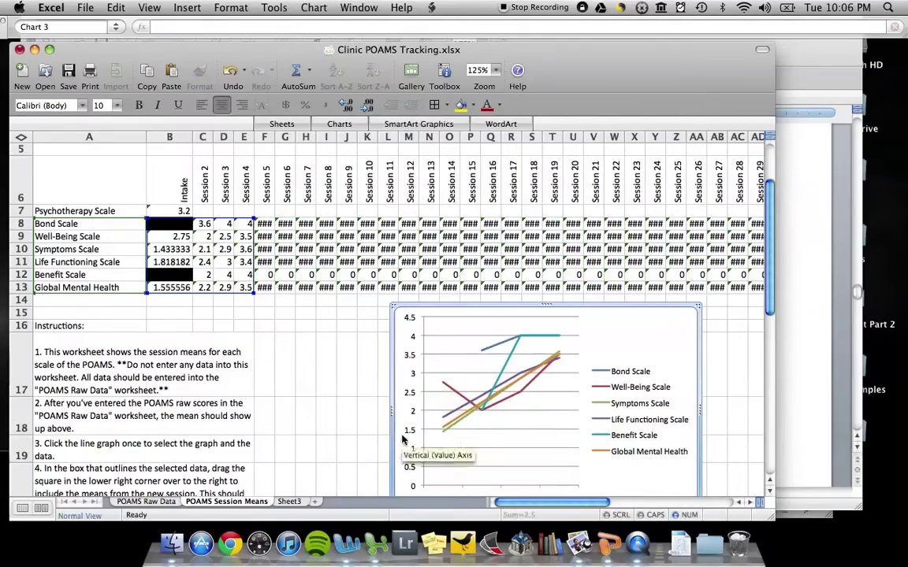
scroll(355, 423, down, 1)
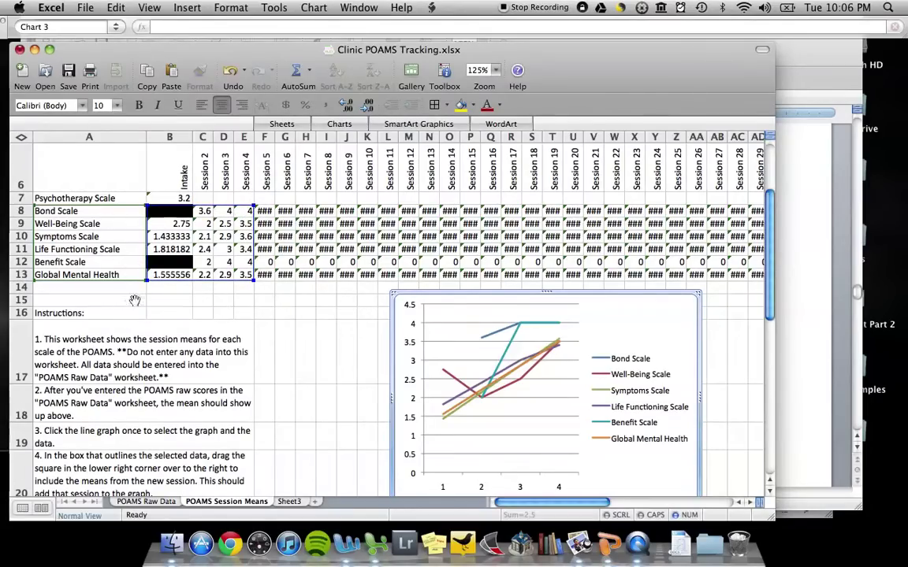
- Shrink the chart's data range to row 8 only, so it plots just the Bond Scale
scroll(262, 336, down, 1)
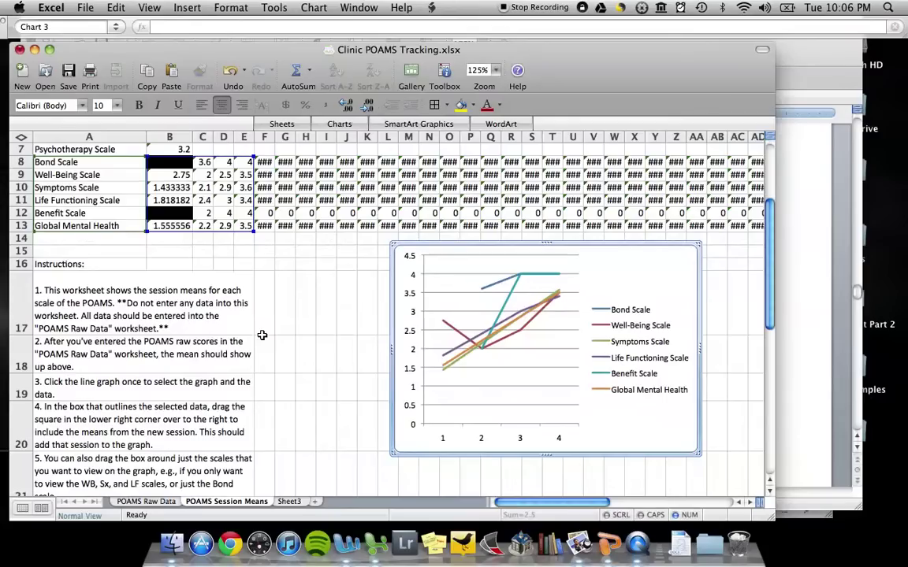
drag(253, 229, 252, 229)
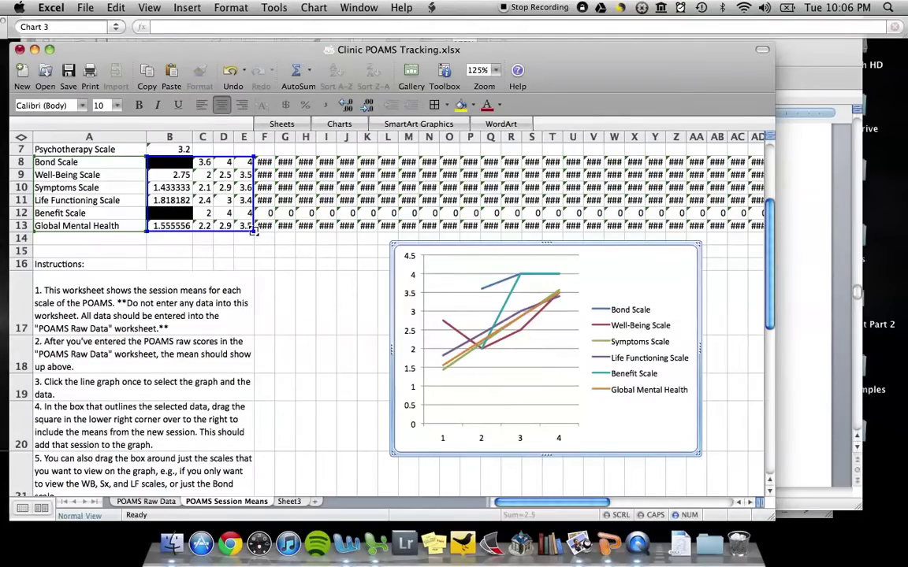
drag(252, 230, 251, 164)
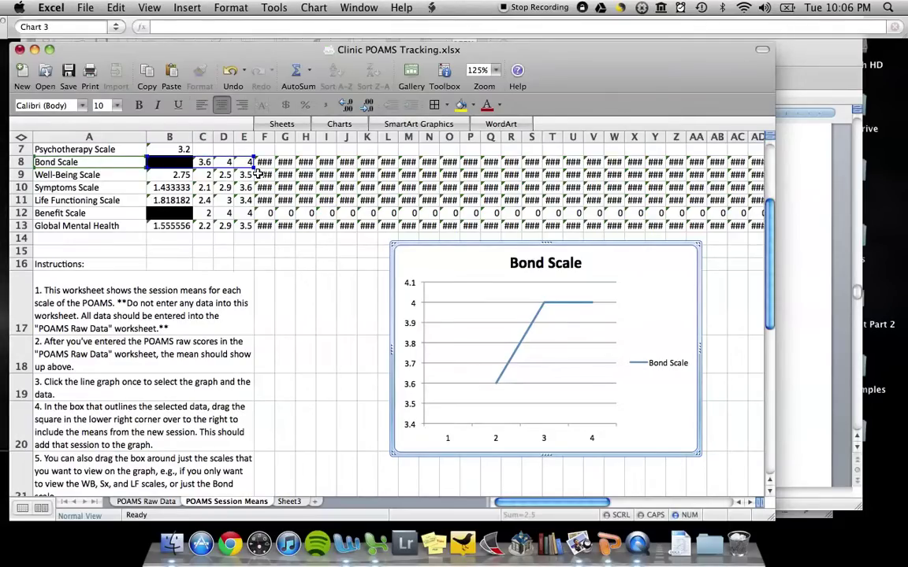
mouse_move(252, 166)
mouse_down()
mouse_move(252, 211)
mouse_move(251, 168)
mouse_up()
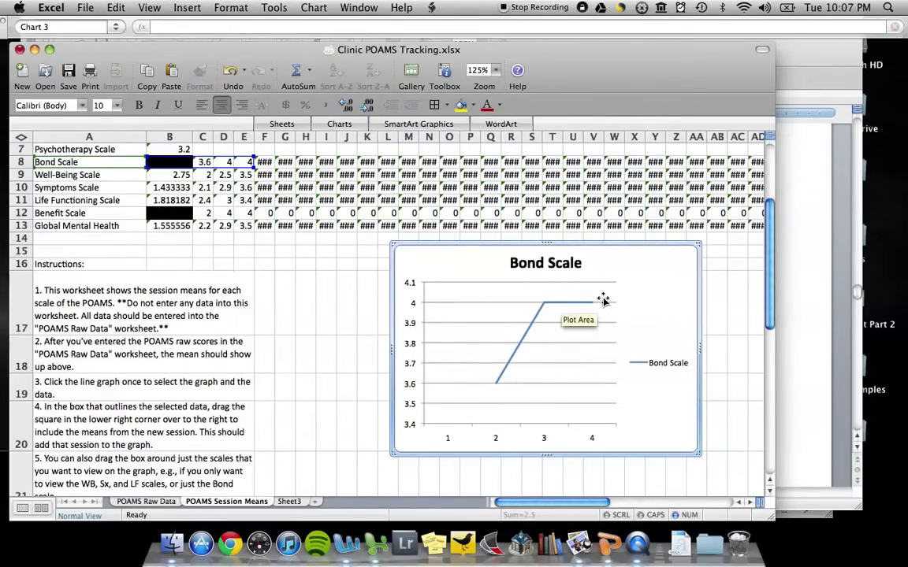
mouse_move(498, 390)
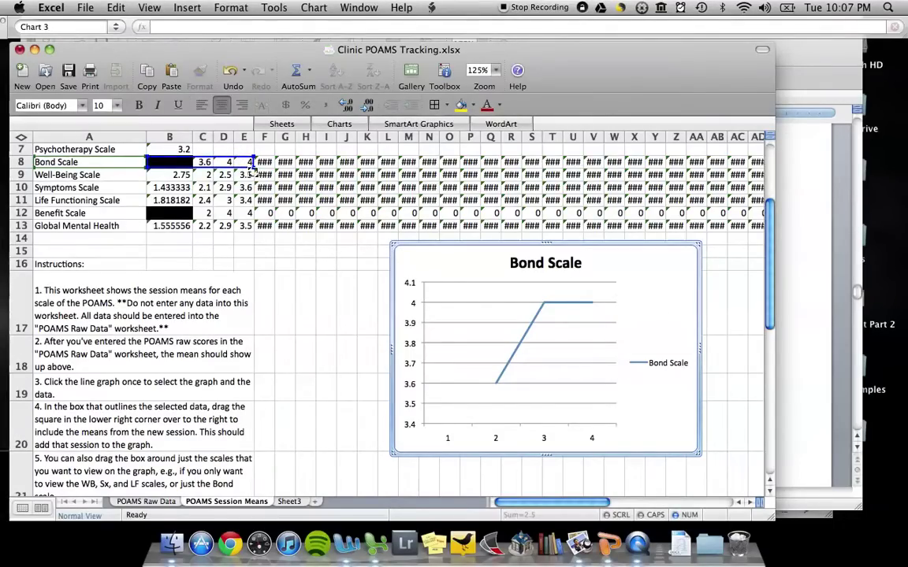
- Resize the chart range to B8:E11, then B9:E11, then shift it down to row 13
drag(250, 169, 249, 201)
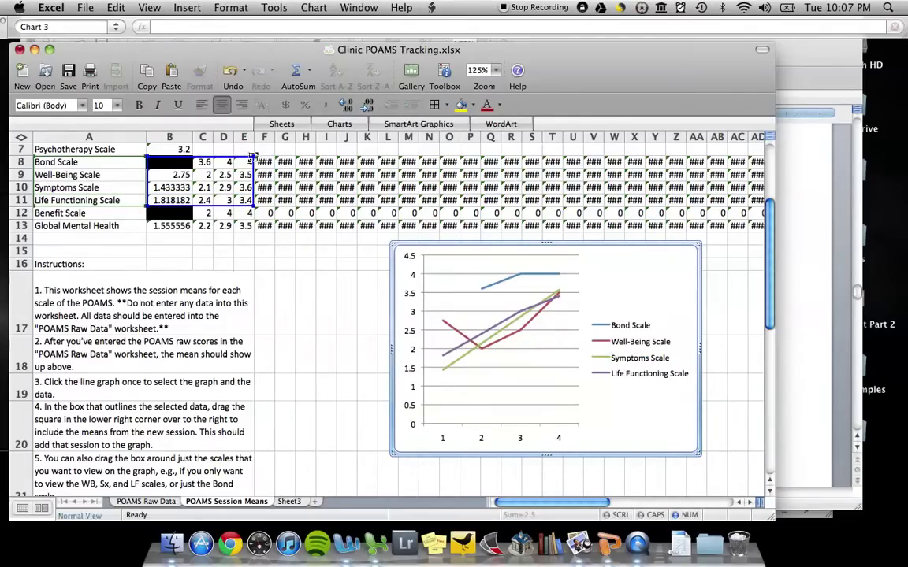
drag(251, 156, 251, 164)
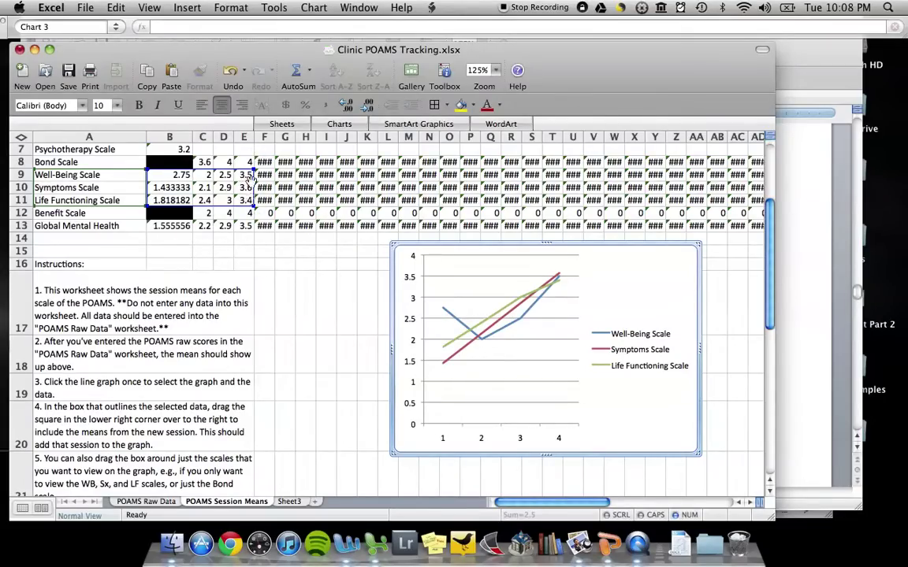
mouse_move(251, 168)
mouse_down()
mouse_move(248, 227)
mouse_move(253, 219)
mouse_up()
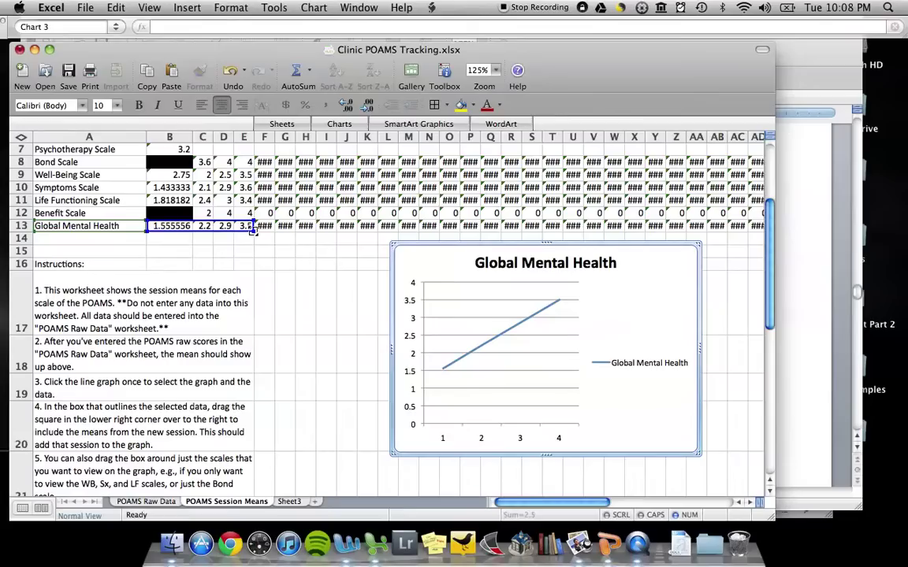
- Extend the chart to Bond Scale through Benefit Scale, then select B15 on POAMS Raw Data
mouse_move(252, 230)
mouse_down()
mouse_move(284, 234)
mouse_move(253, 227)
mouse_move(233, 191)
mouse_move(250, 209)
mouse_move(228, 203)
mouse_move(237, 210)
mouse_up()
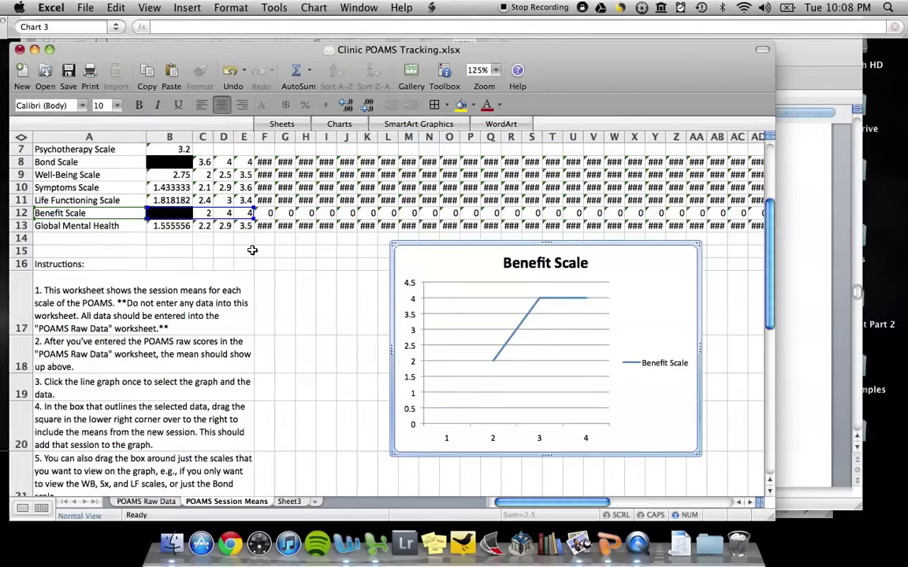
drag(252, 218, 251, 160)
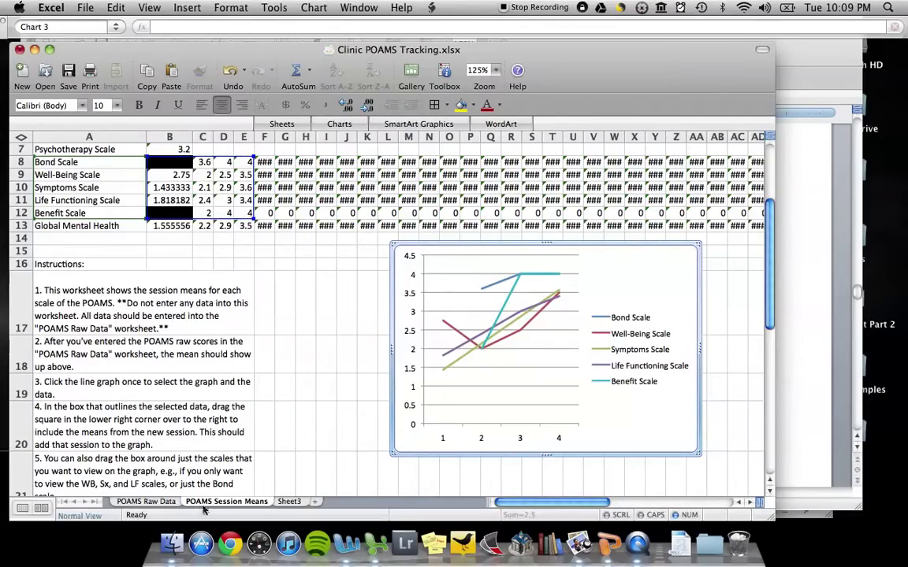
click(145, 503)
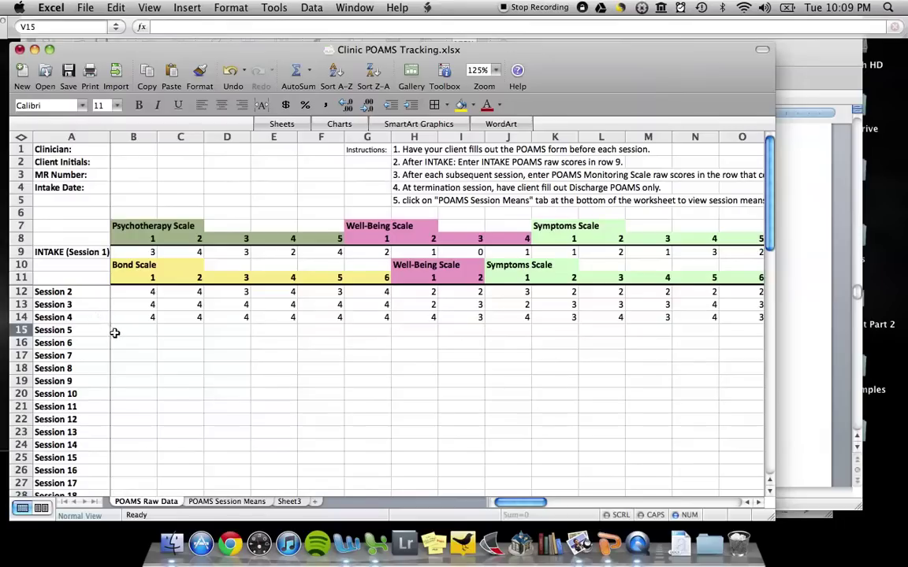
click(138, 332)
- Step along the Session 5 row, then go back to the POAMS Session Means chart
key(Tab)
key(Tab)
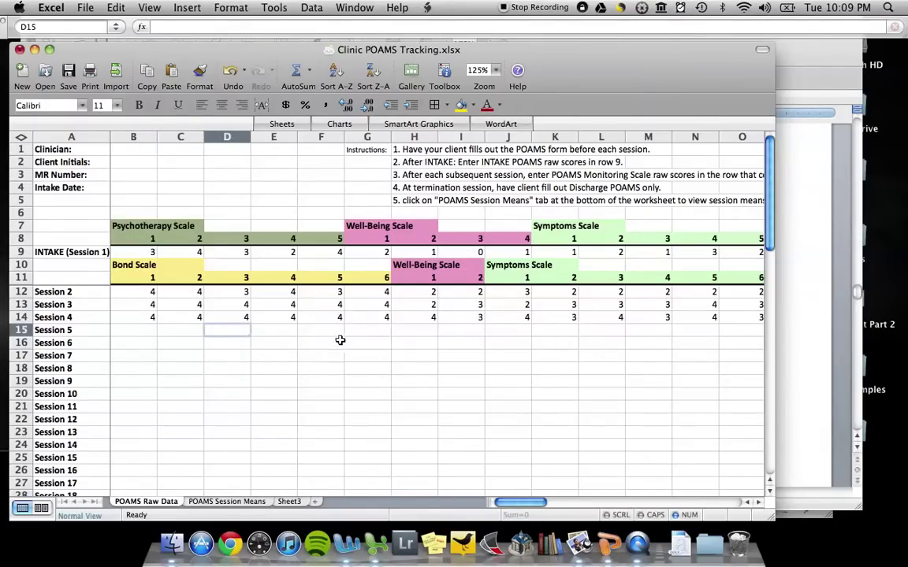
click(227, 503)
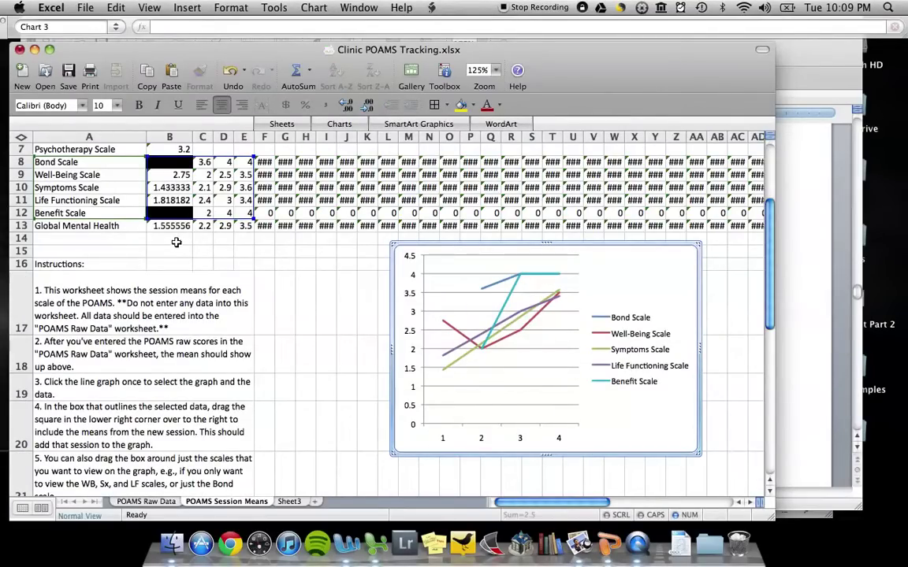
scroll(178, 247, up, 3)
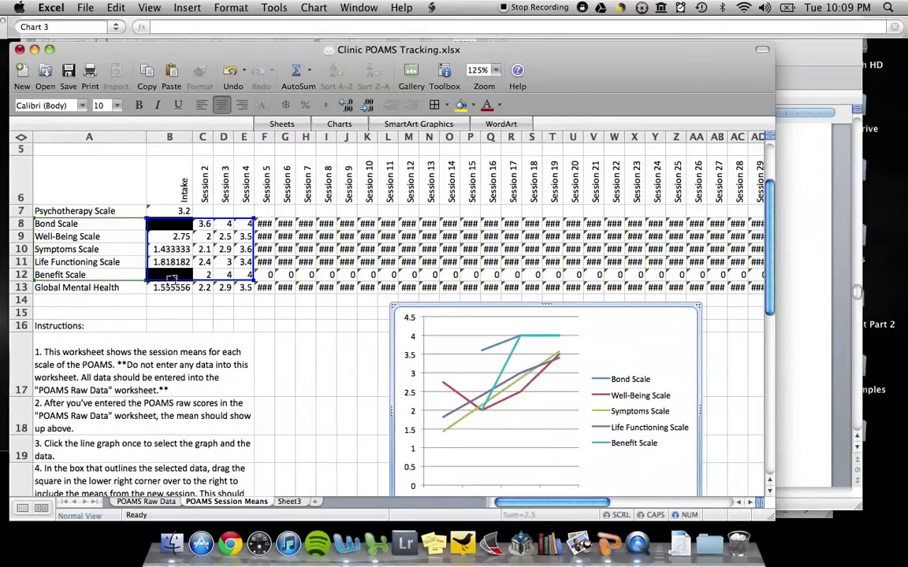
- Resize the chart's column range, settling on the four sessions with data, Intake through Session 4
drag(173, 277, 211, 277)
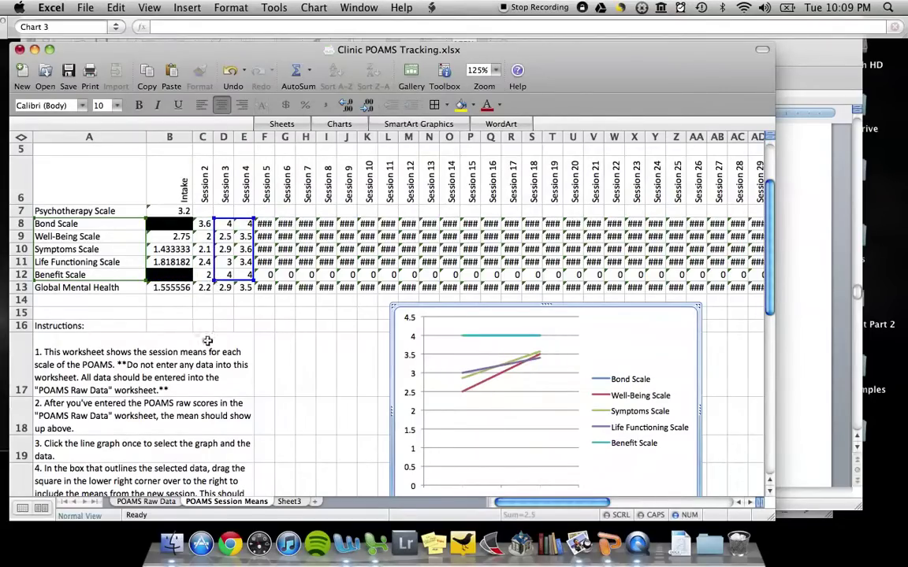
scroll(293, 375, down, 1)
scroll(293, 375, down, 1)
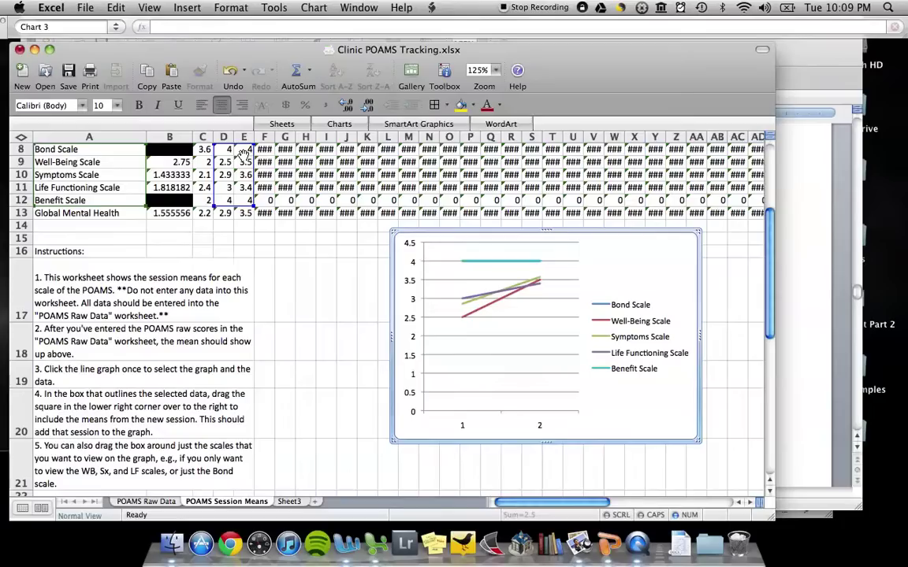
scroll(236, 275, up, 1)
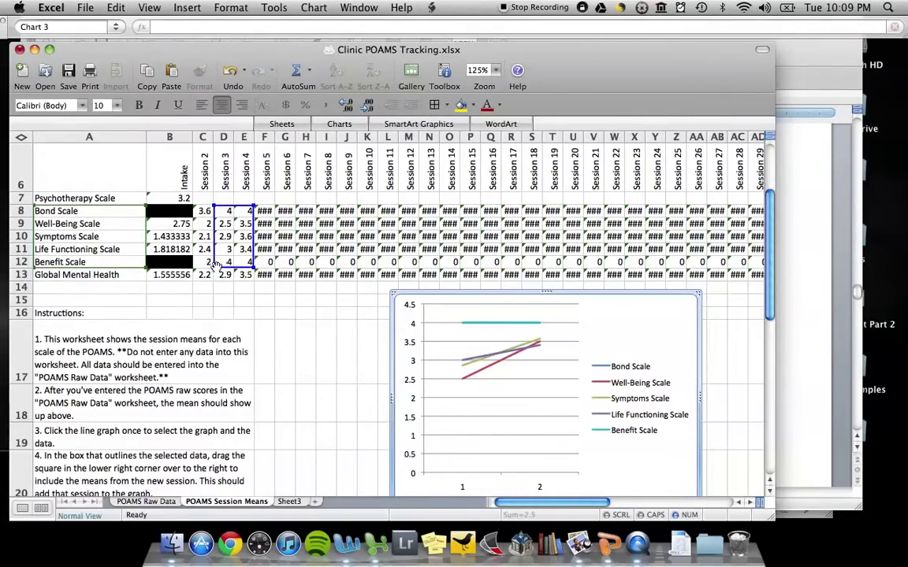
drag(214, 265, 363, 269)
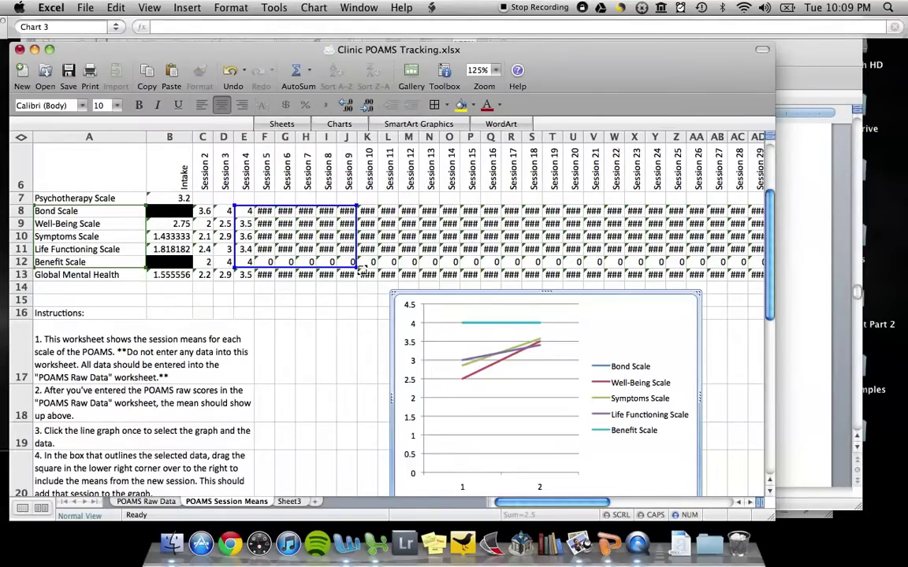
drag(358, 269, 219, 262)
scroll(316, 355, down, 3)
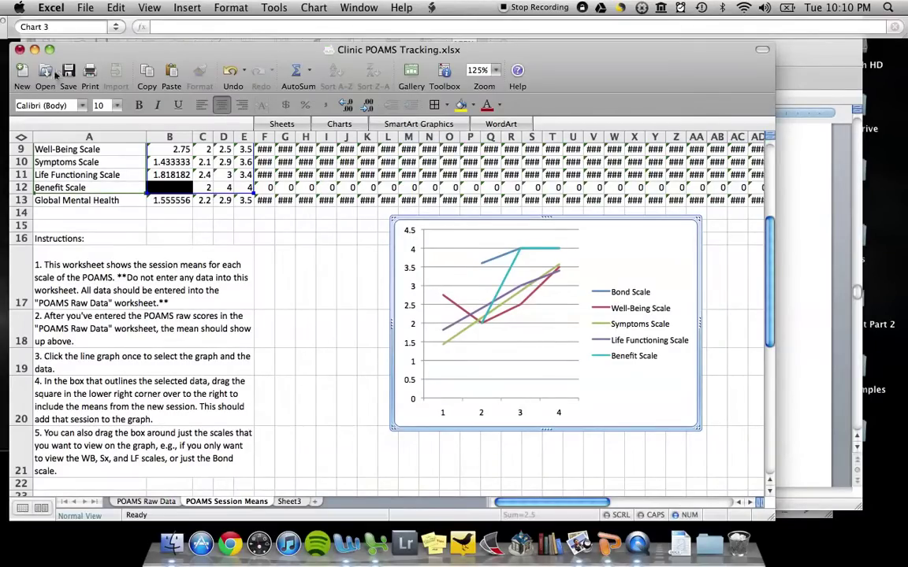
- Minimize Excel, bring the Word POAMS form forward, and scroll to page 8's Discharge – Final Session form
click(35, 50)
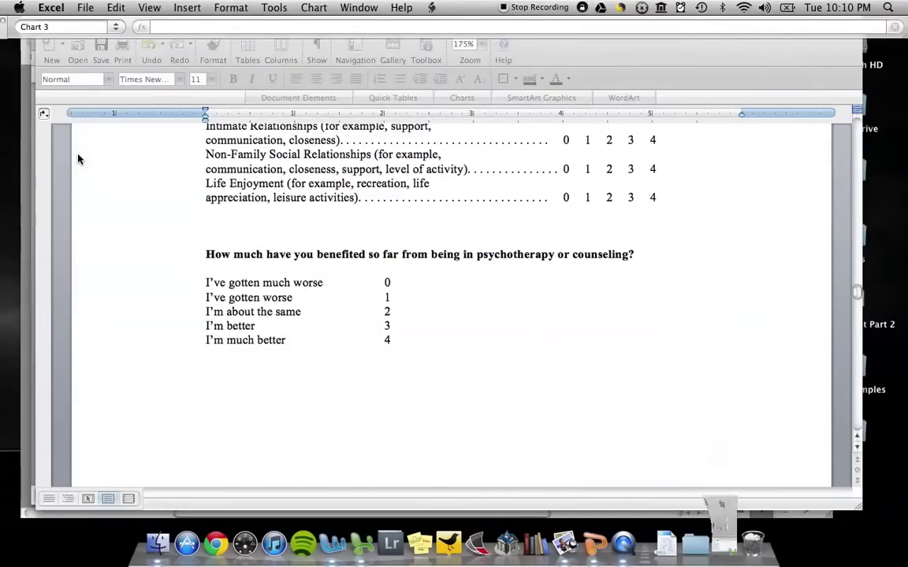
click(752, 77)
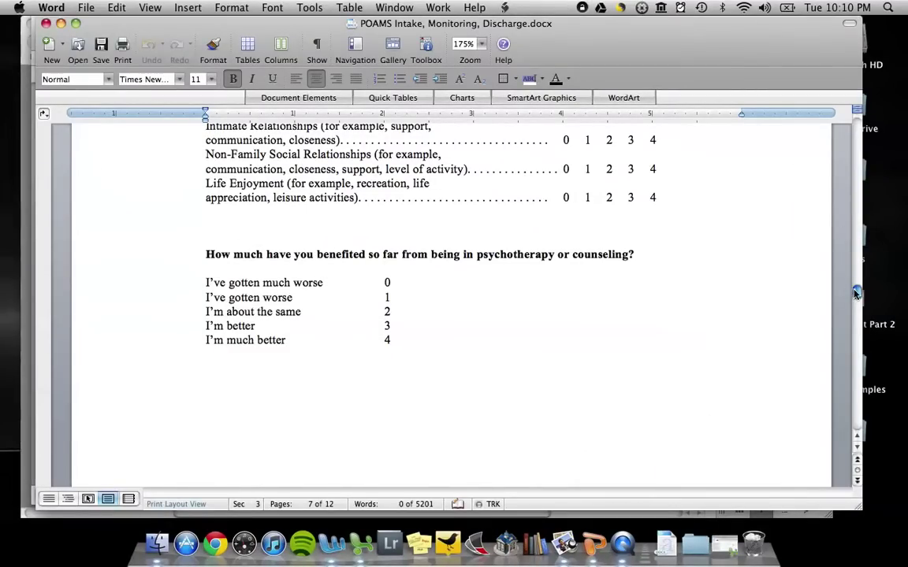
drag(856, 293, 856, 306)
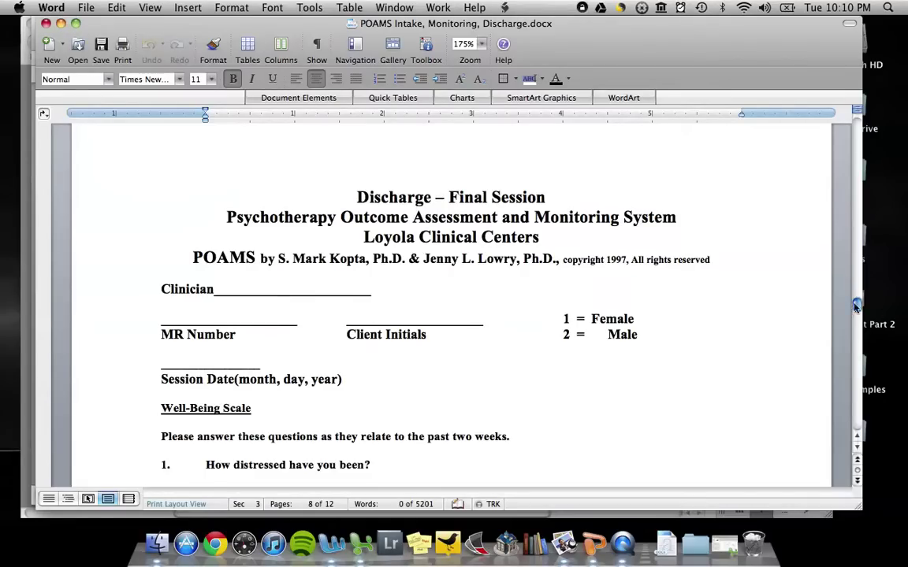
drag(857, 305, 855, 388)
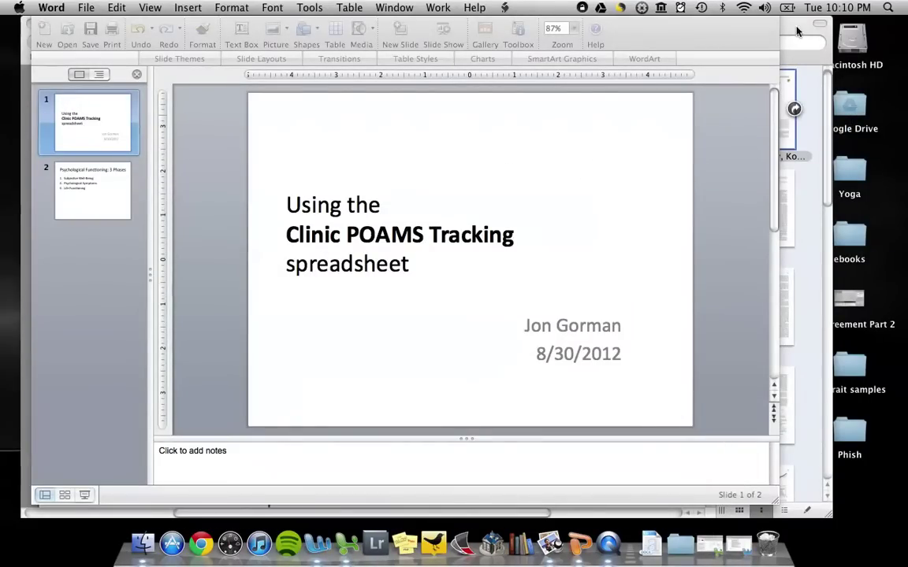
- Bring up the dose-response article in Preview and go to Table 2 on page 8 of 13
key(super+Tab)
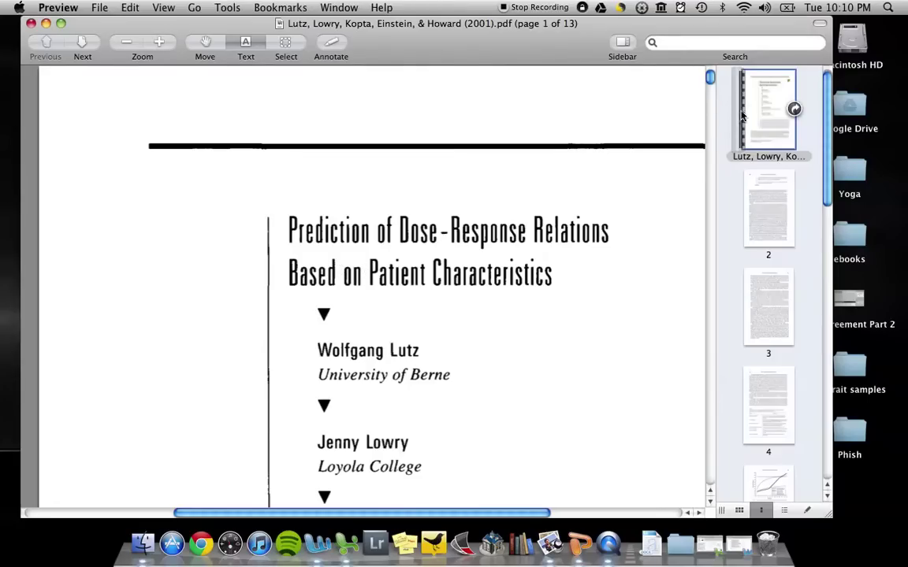
scroll(605, 388, down, 1)
scroll(605, 389, down, 5)
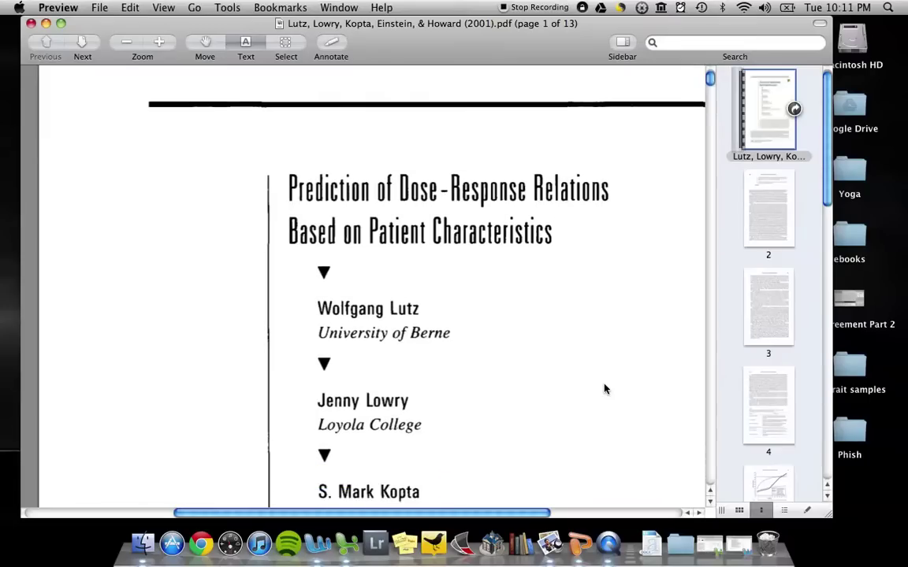
scroll(605, 388, down, 5)
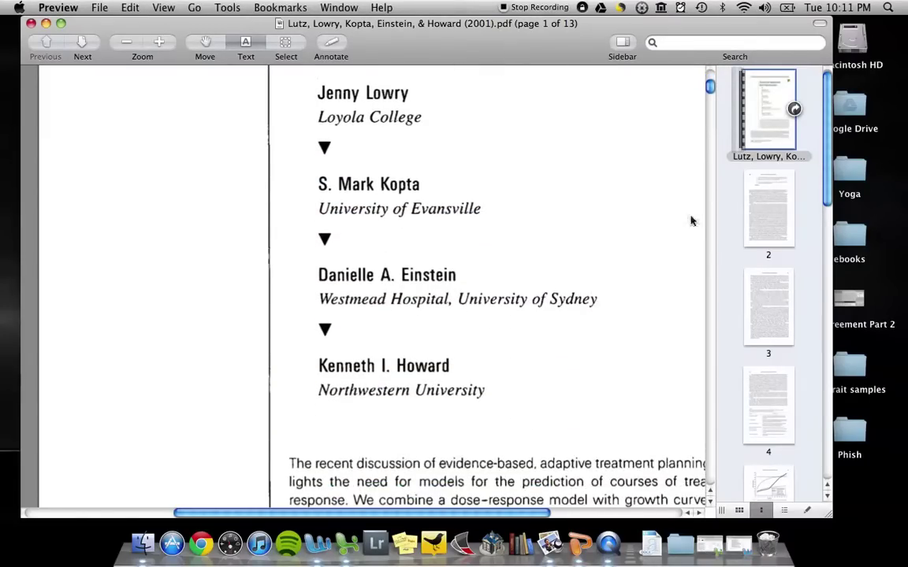
drag(708, 89, 709, 79)
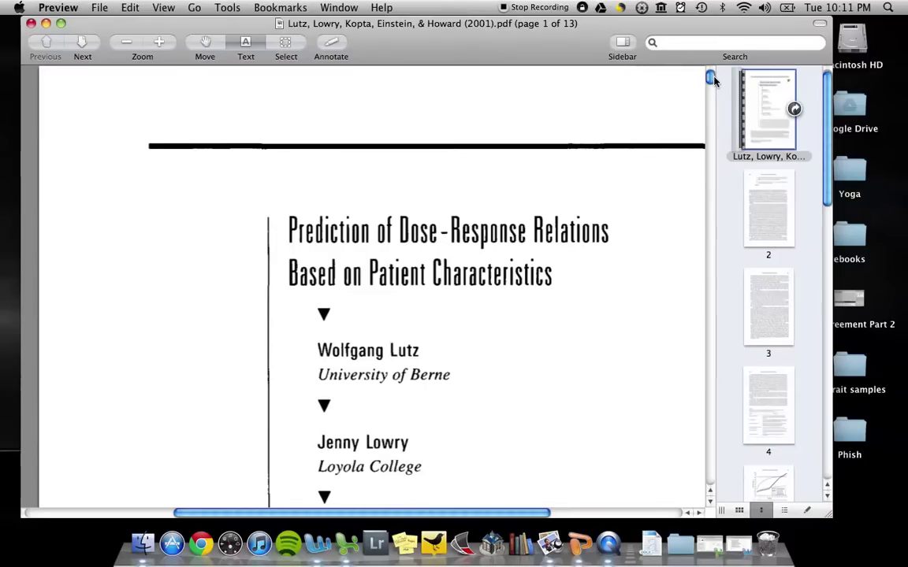
drag(710, 79, 719, 302)
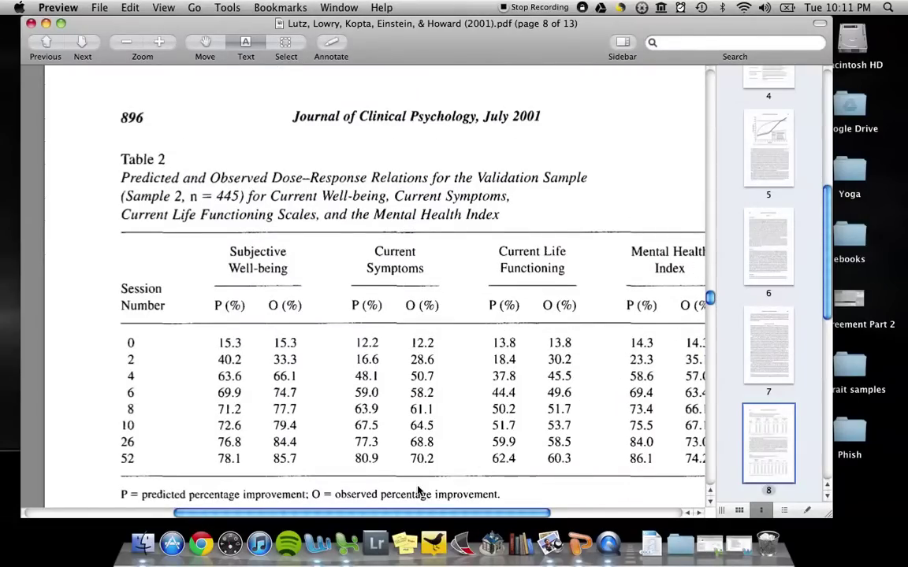
- Show all of Table 2 including the Mental Health Index columns, then return to Clinic POAMS Tracking.xlsx
drag(354, 519, 387, 517)
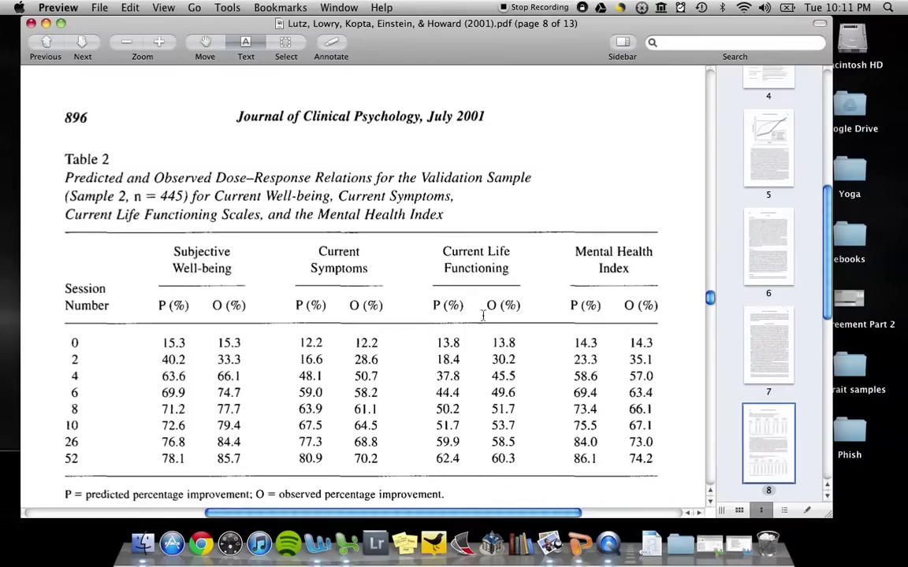
scroll(107, 315, down, 1)
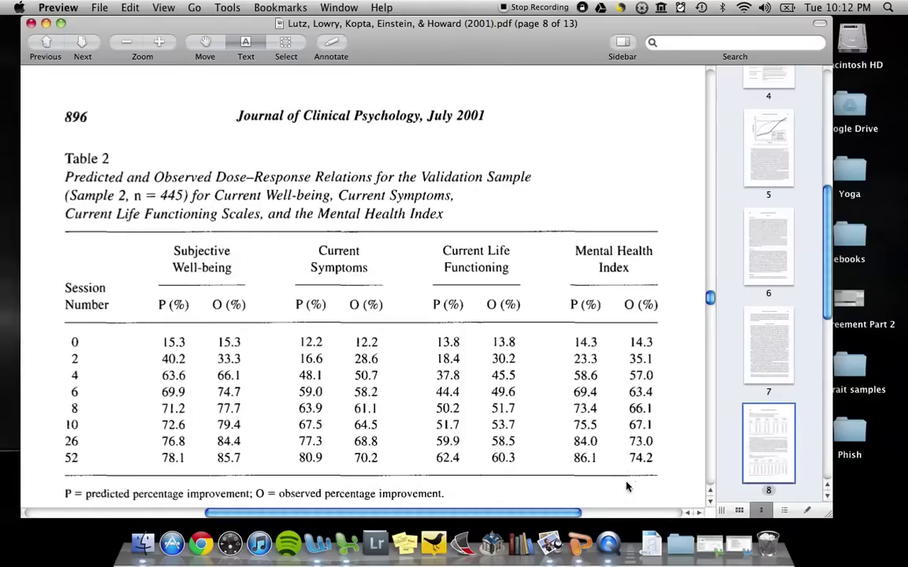
click(707, 552)
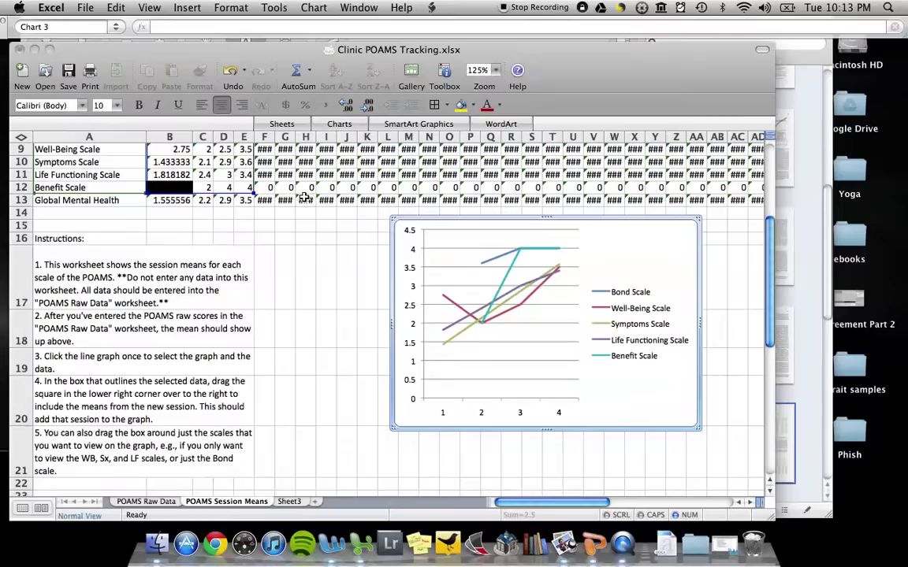
scroll(303, 200, up, 3)
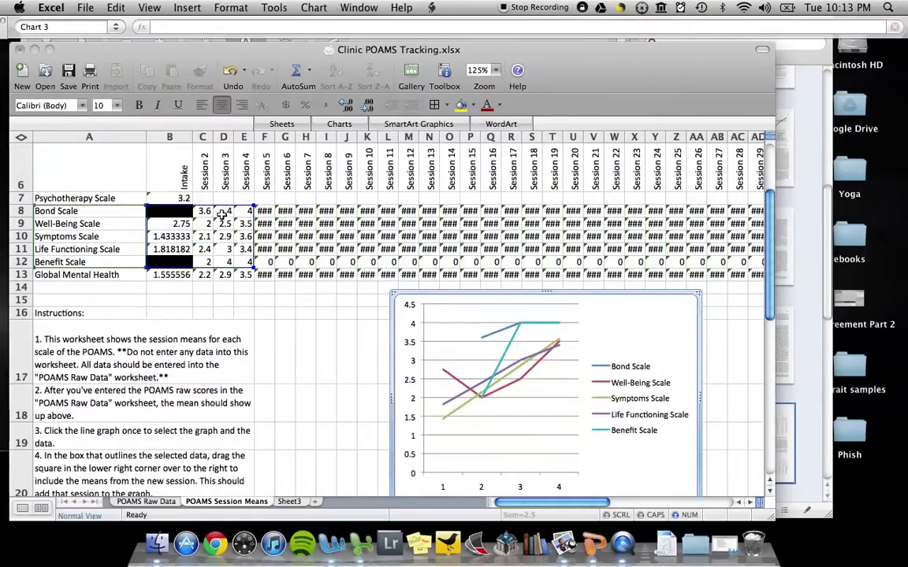
click(225, 223)
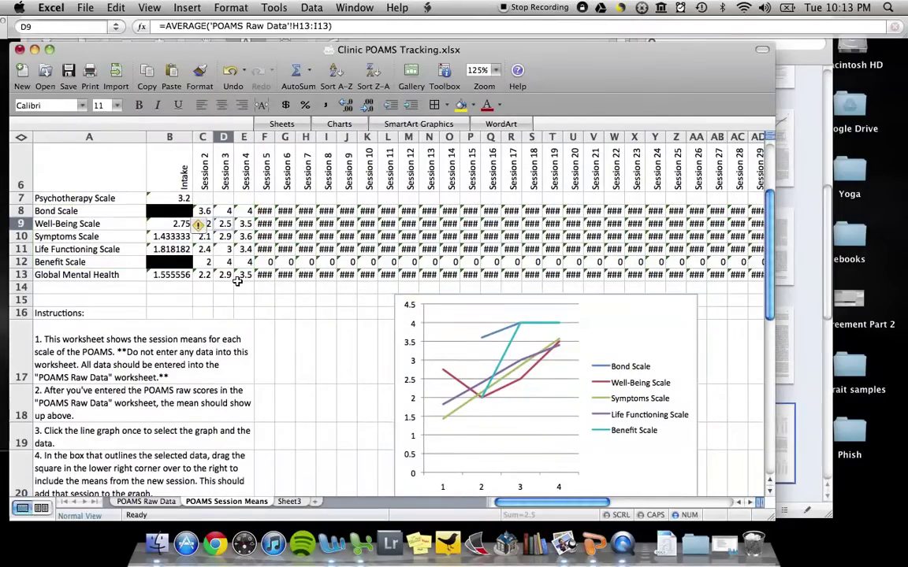
key(Right)
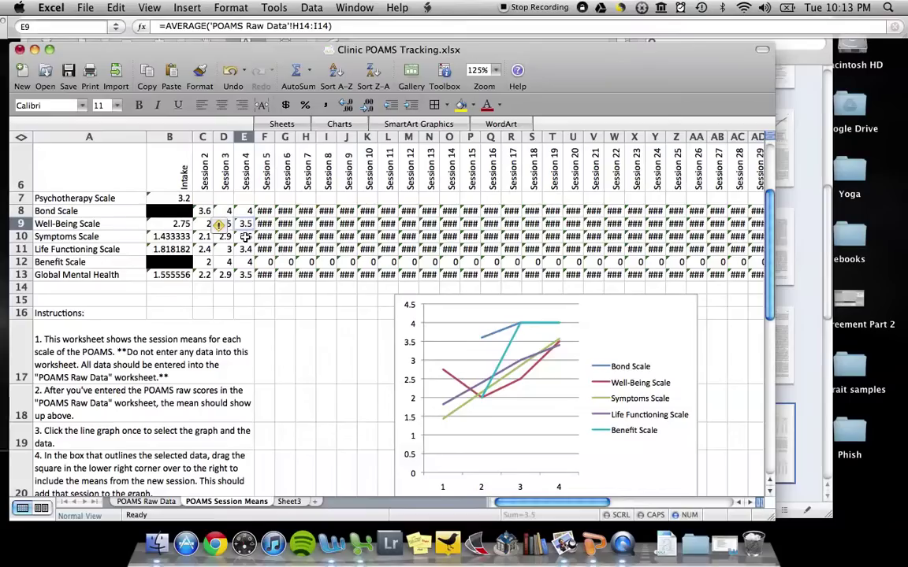
click(210, 304)
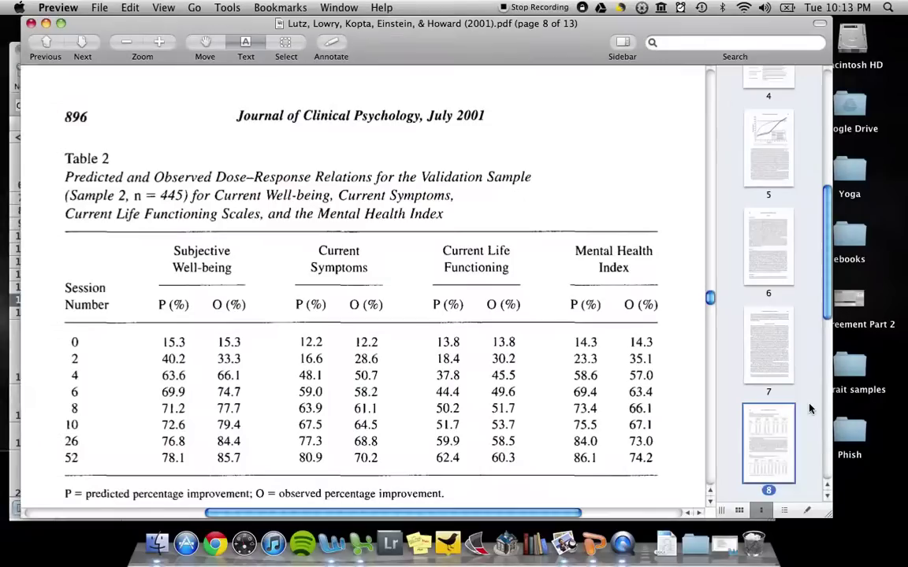
- Check Table 3 in the dose-response article, then minimize Preview to reveal the POAMS Session Means sheet
click(808, 408)
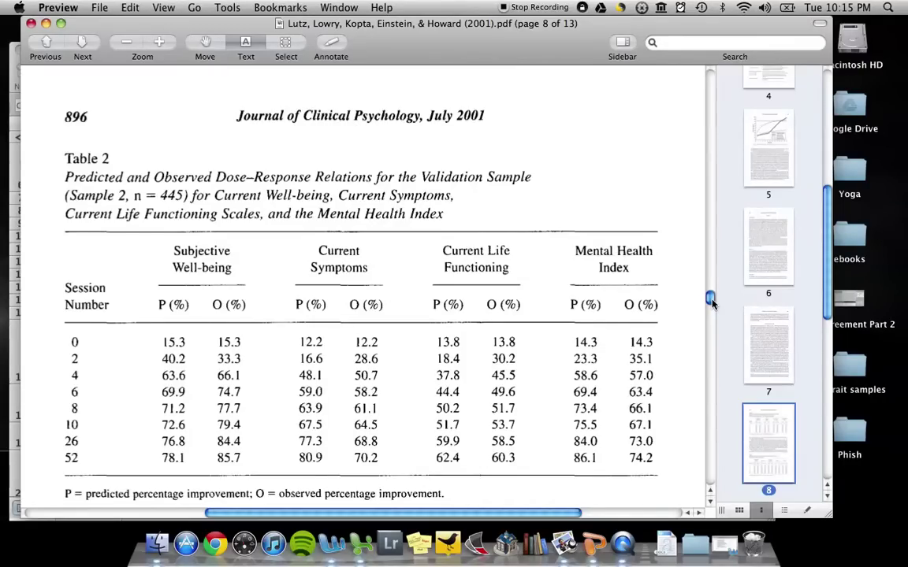
scroll(710, 299, down, 5)
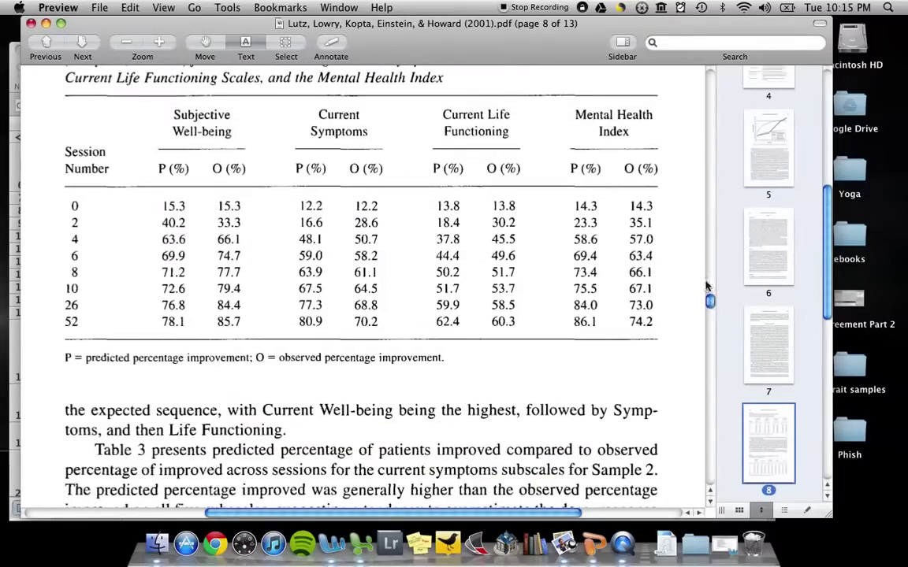
drag(710, 302, 709, 318)
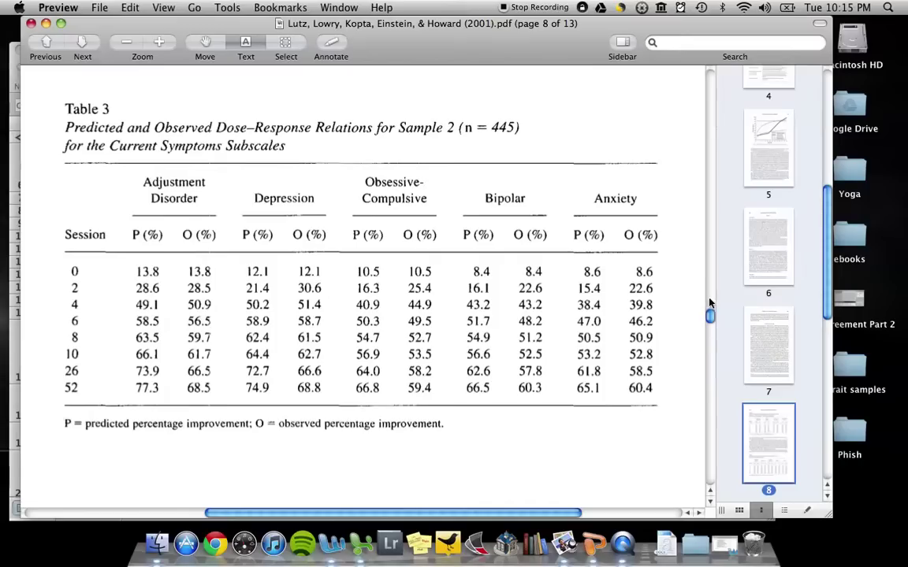
click(45, 24)
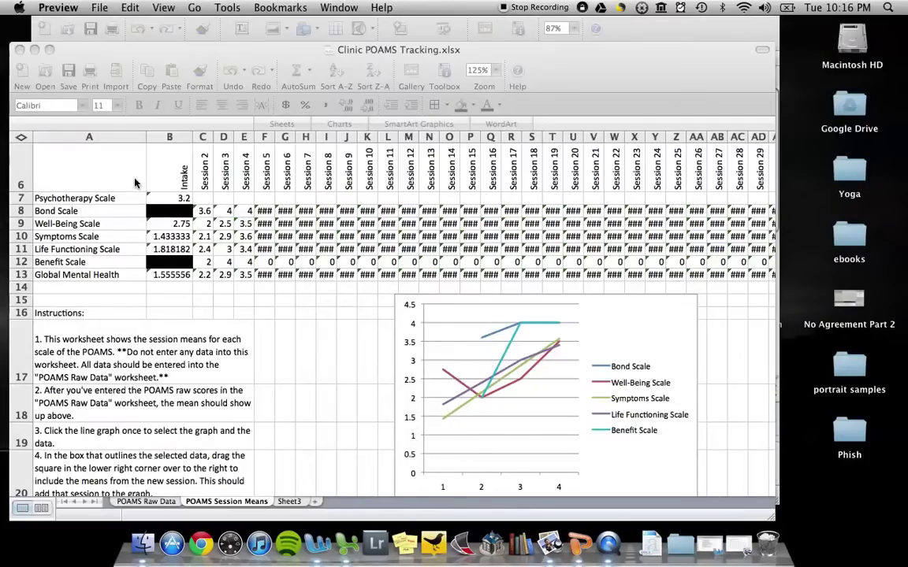
click(243, 56)
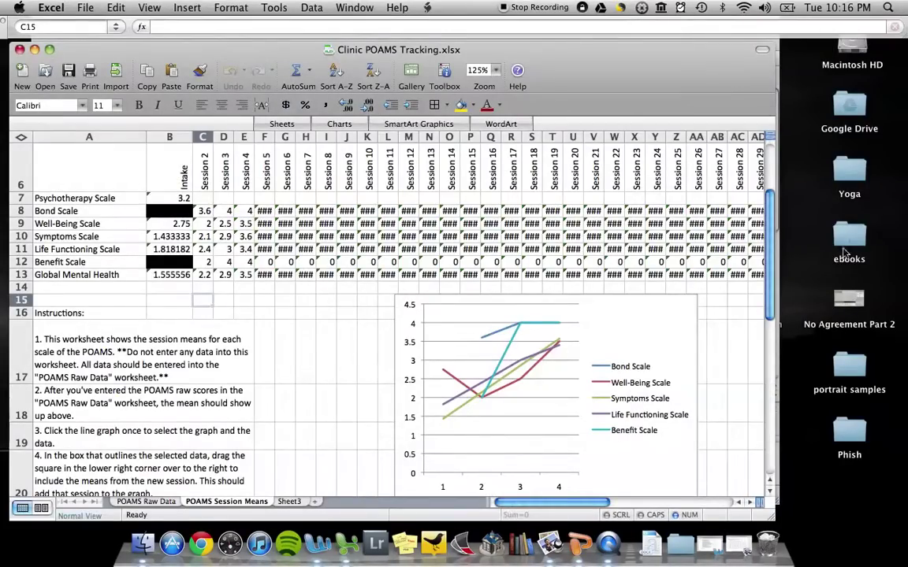
scroll(766, 234, down, 1)
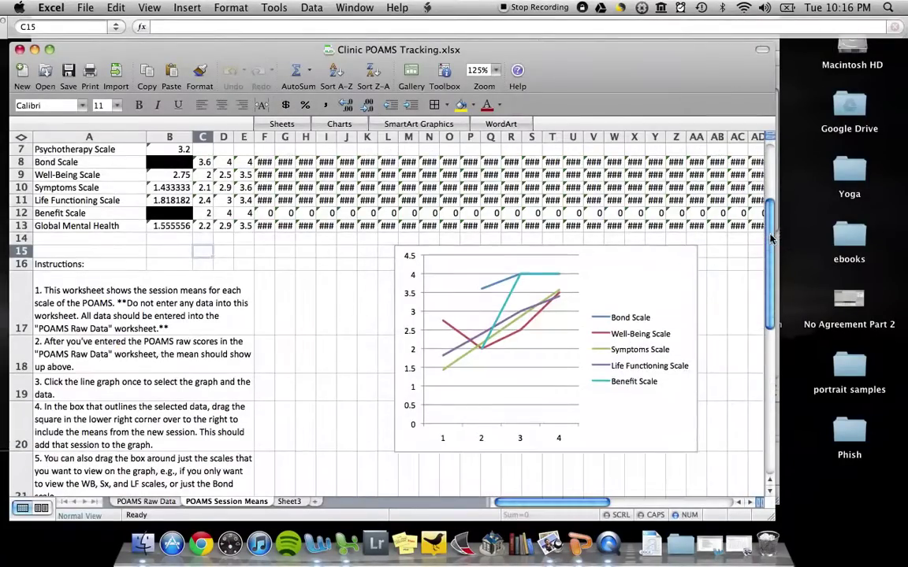